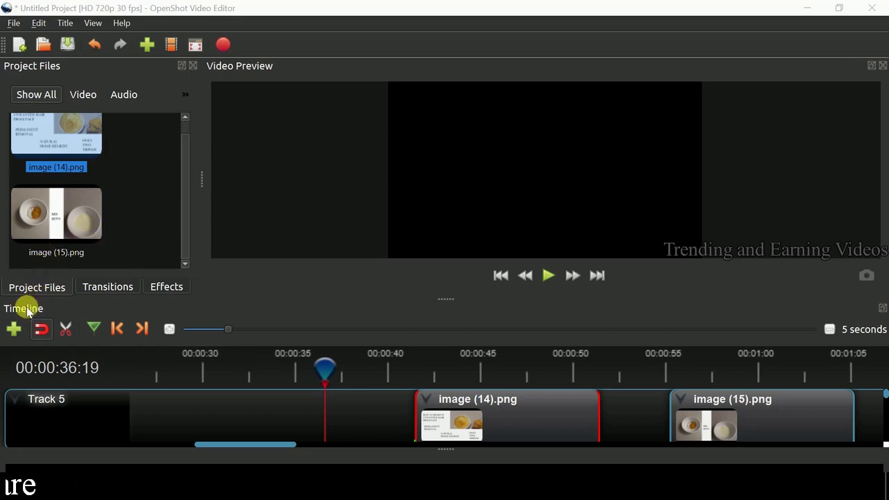
Rearrange the workspace by docking the Timeline beside Project Files and the Video Preview above the Timeline, and look through Transitions and Effects.
{"action": "left_click_drag", "start_coordinate": [23, 310], "coordinate": [15, 158]}
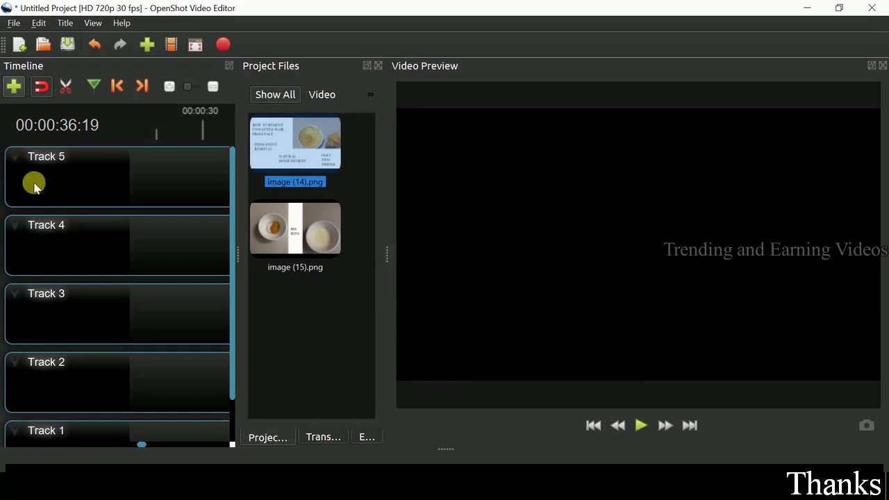
{"action": "scroll", "coordinate": [138, 216], "scroll_direction": "down", "scroll_amount": 1}
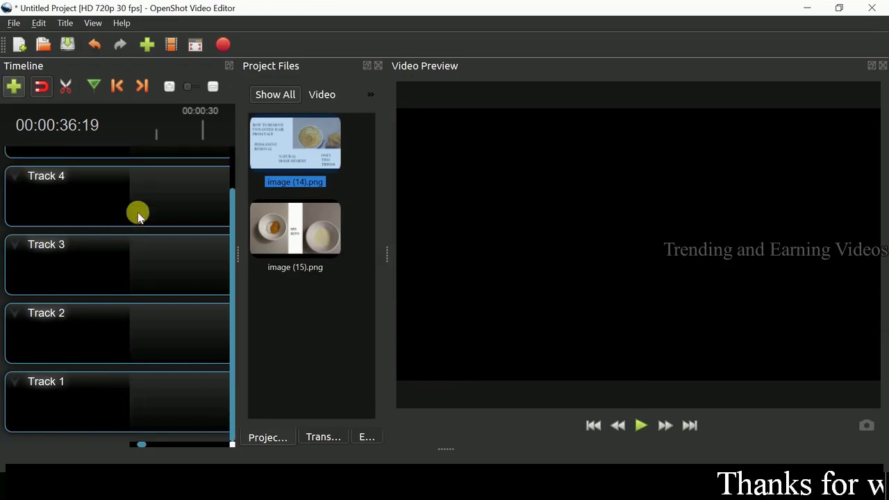
{"action": "scroll", "coordinate": [138, 216], "scroll_direction": "up", "scroll_amount": 1}
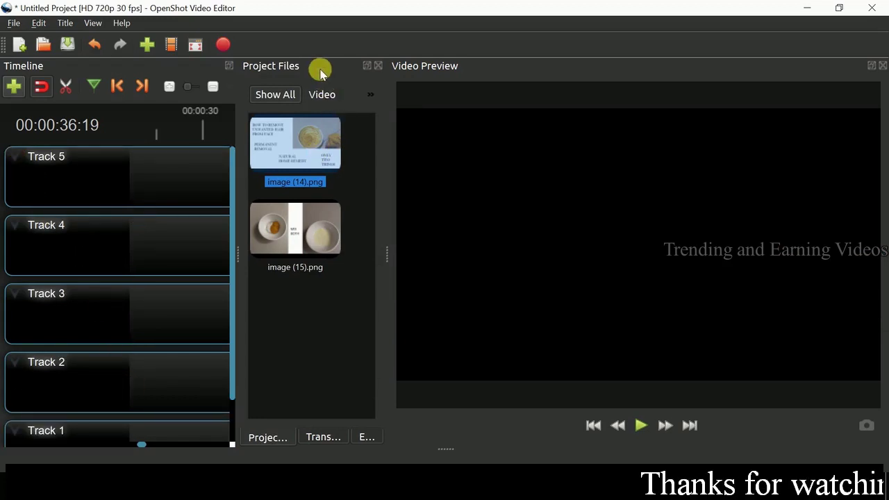
{"action": "left_click_drag", "start_coordinate": [425, 69], "coordinate": [272, 100]}
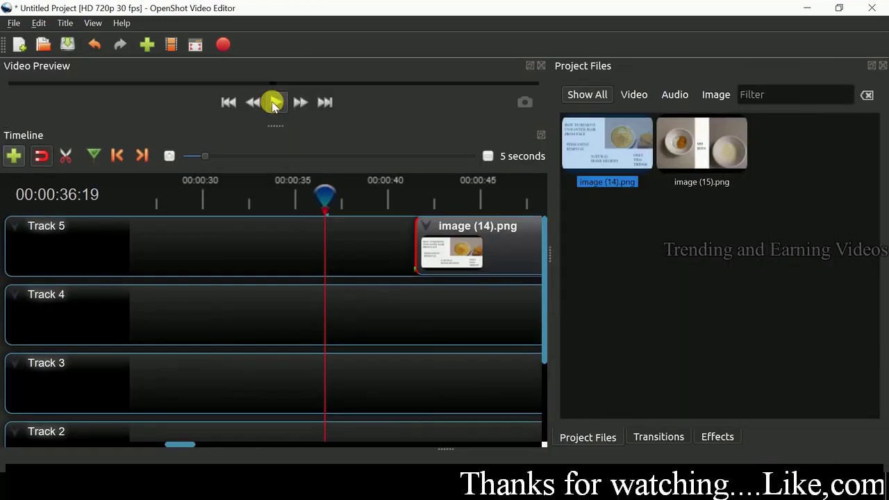
{"action": "left_click_drag", "start_coordinate": [618, 64], "coordinate": [617, 189]}
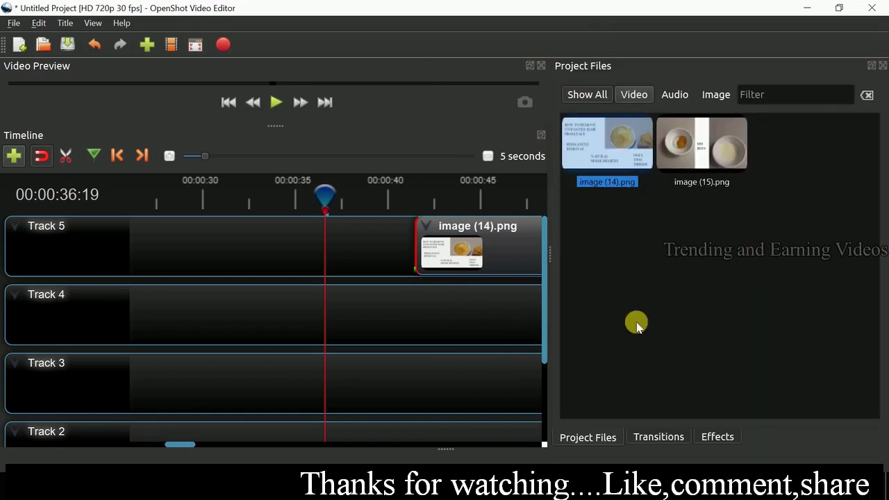
{"action": "left_click", "coordinate": [663, 440]}
{"action": "left_click", "coordinate": [715, 437]}
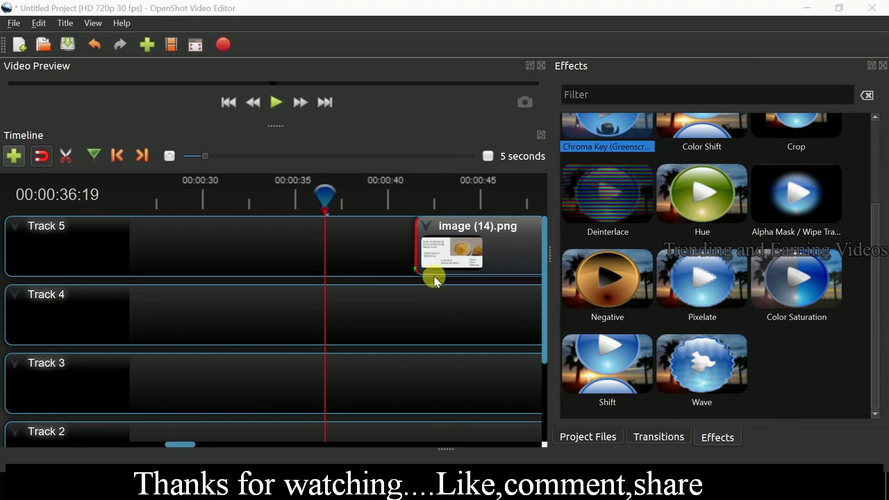
Restore the default panel layout by switching to Simple View.
{"action": "left_click", "coordinate": [93, 24]}
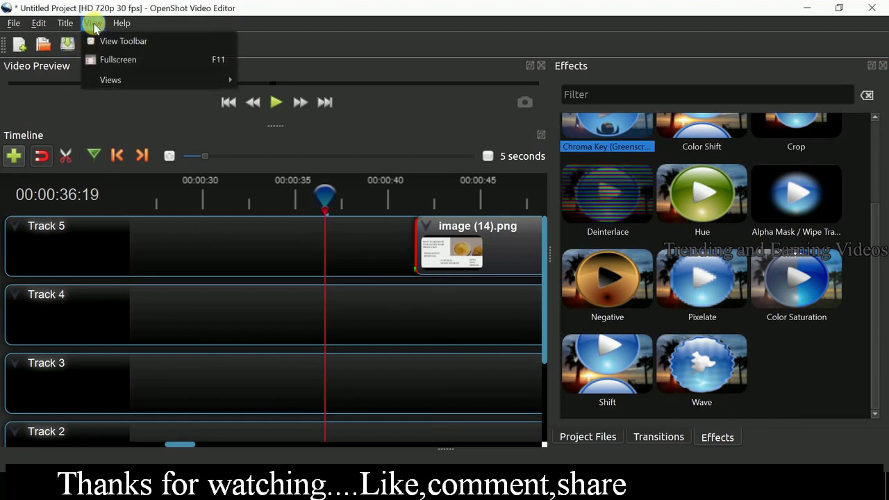
{"action": "mouse_move", "coordinate": [132, 81]}
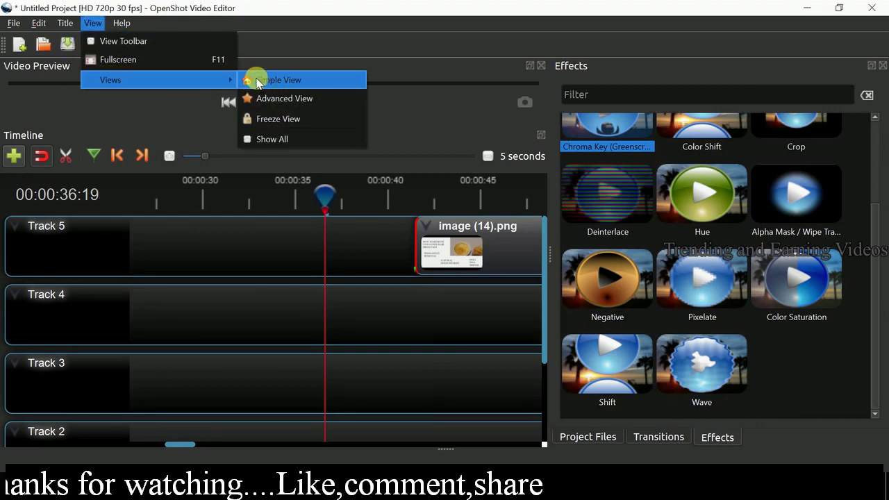
{"action": "left_click", "coordinate": [310, 84]}
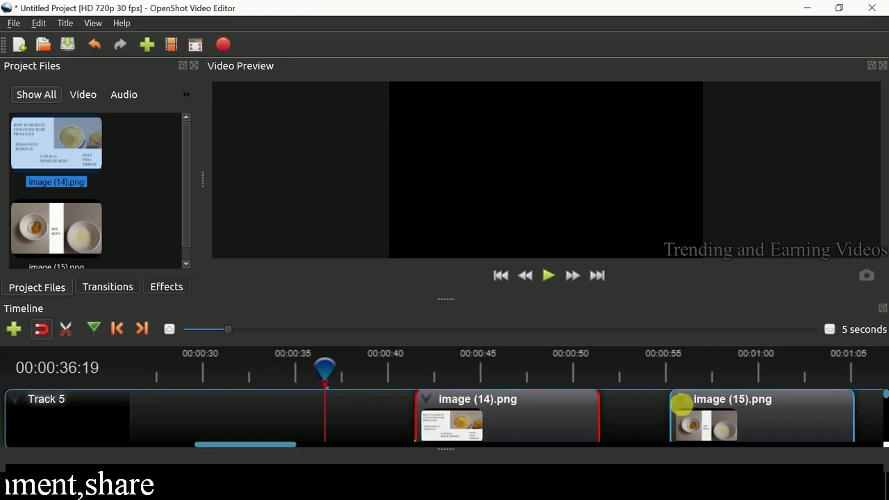
Move the image (15).png clip directly against the end of image (14).png on Track 5 and preview the cut between them.
{"action": "left_click_drag", "start_coordinate": [706, 414], "coordinate": [644, 403]}
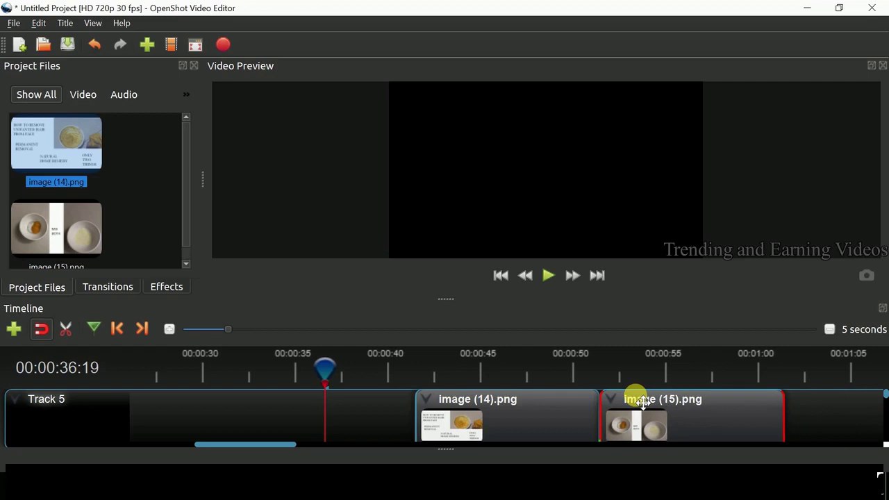
{"action": "scroll", "coordinate": [639, 403], "scroll_direction": "right", "scroll_amount": 3}
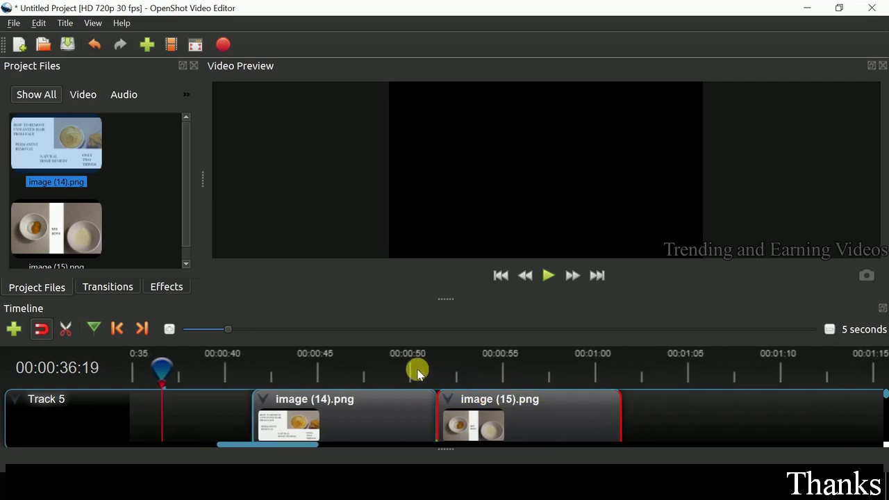
{"action": "left_click", "coordinate": [417, 372]}
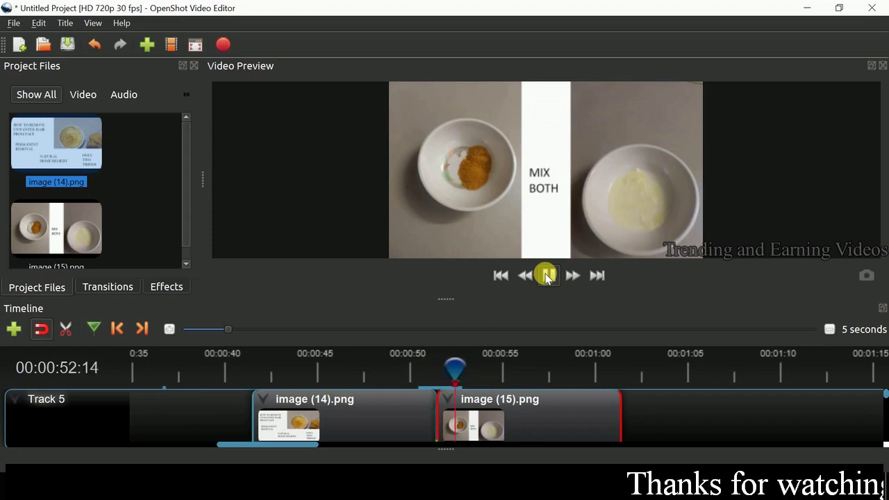
{"action": "left_click", "coordinate": [263, 358]}
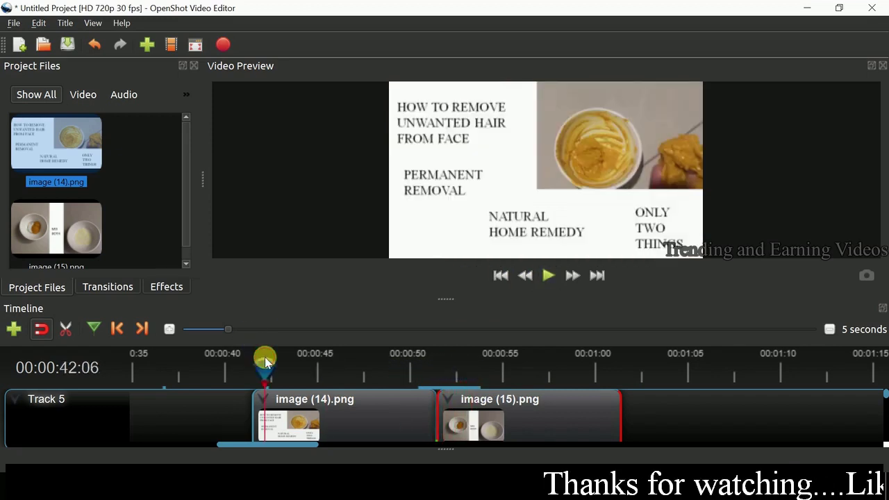
Overlap image (15).png with the end of image (14).png by about 2 seconds to create a transition, and preview it.
{"action": "right_click", "coordinate": [531, 421]}
{"action": "left_click", "coordinate": [663, 419]}
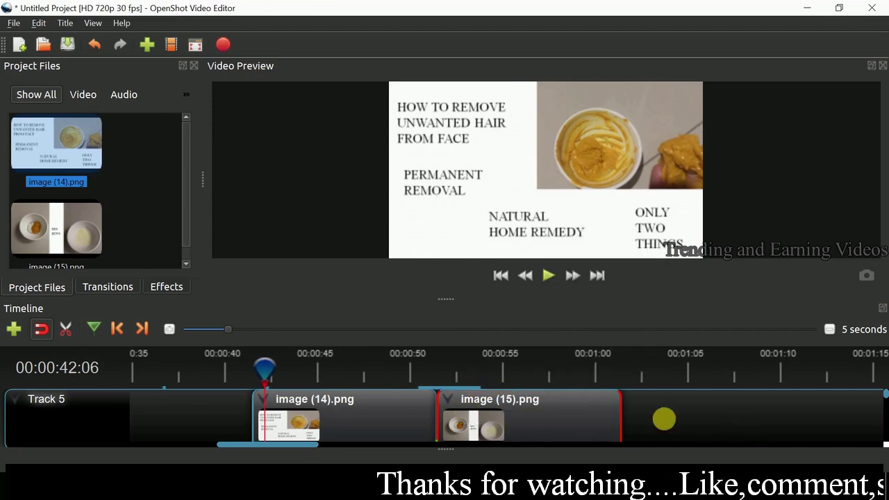
{"action": "left_click_drag", "start_coordinate": [521, 421], "coordinate": [484, 419]}
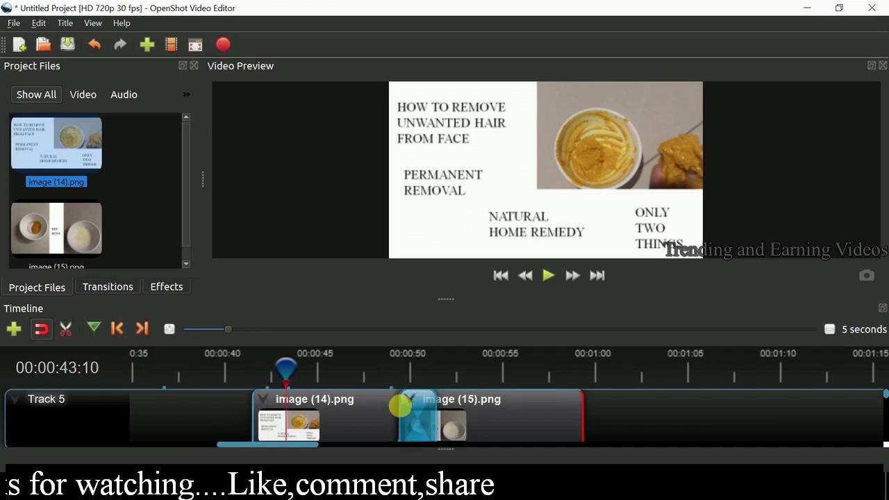
{"action": "left_click", "coordinate": [387, 371]}
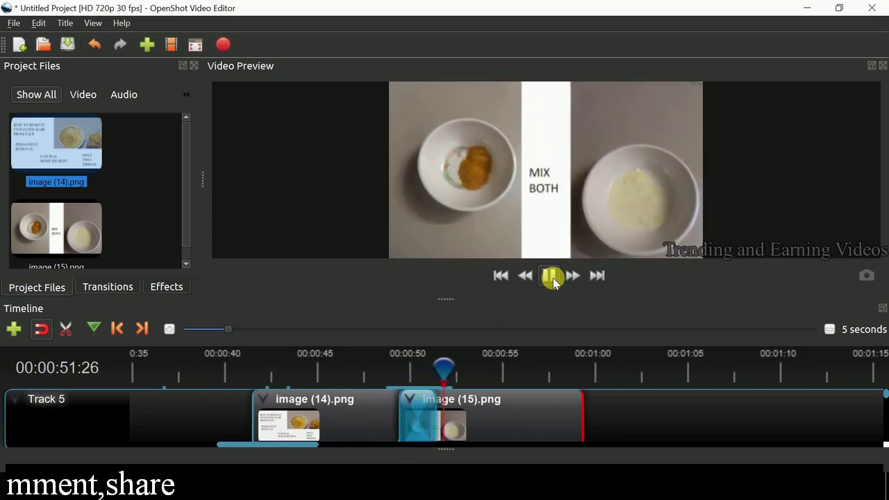
{"action": "left_click", "coordinate": [552, 278]}
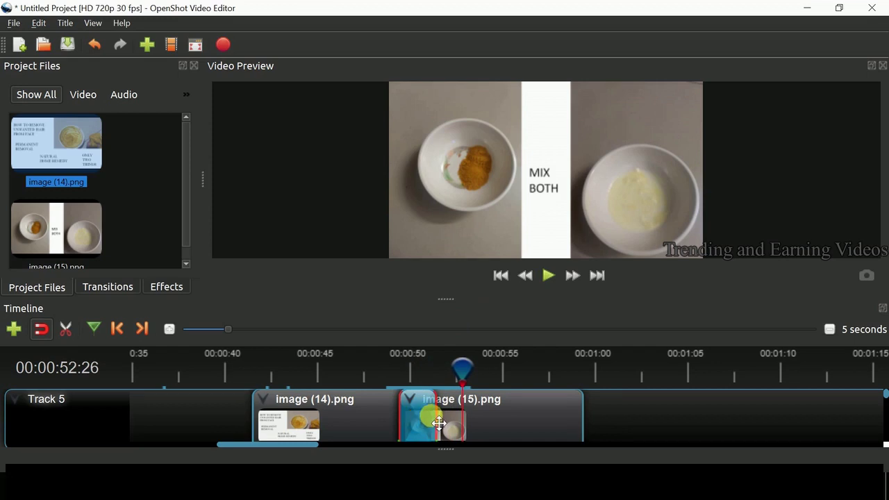
Place the playhead at about 48 seconds and extend the end of the fade transition so it lasts about 4 seconds.
{"action": "right_click", "coordinate": [478, 424]}
{"action": "left_click", "coordinate": [377, 383]}
{"action": "left_click", "coordinate": [380, 378]}
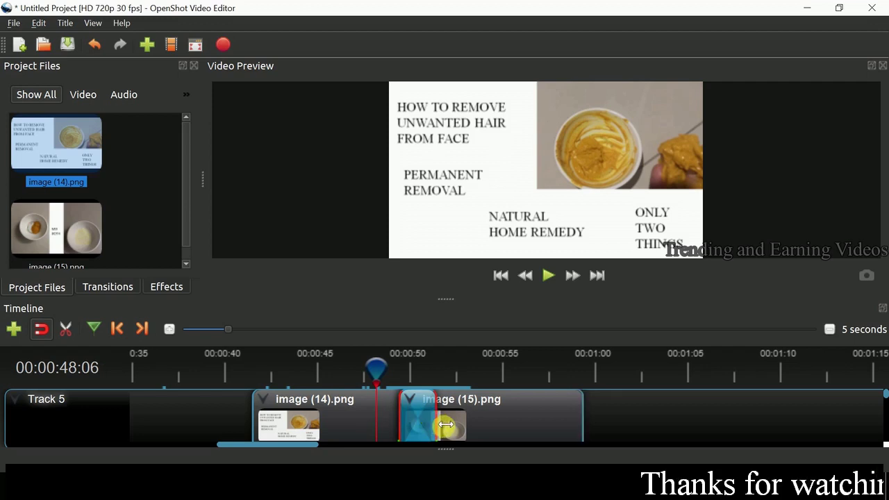
{"action": "left_click_drag", "start_coordinate": [446, 425], "coordinate": [480, 419]}
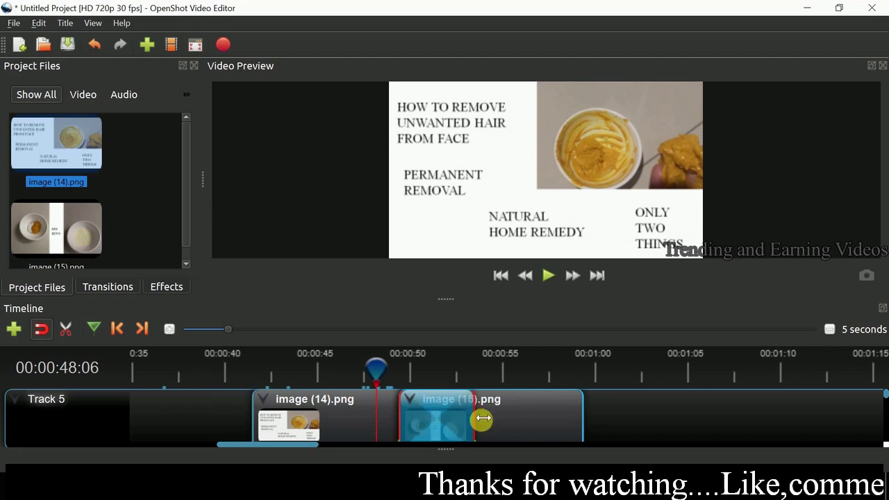
Show the fade transition's properties, increase its Contrast and close the properties.
{"action": "right_click", "coordinate": [439, 415]}
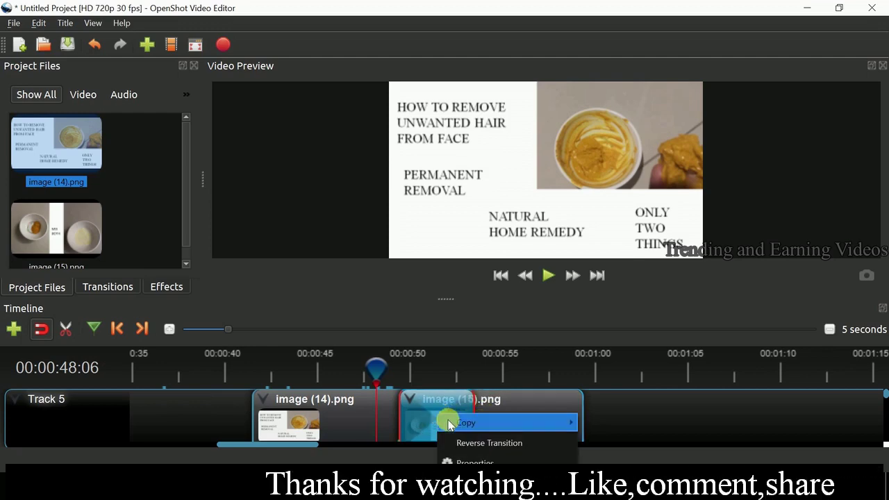
{"action": "left_click", "coordinate": [469, 462]}
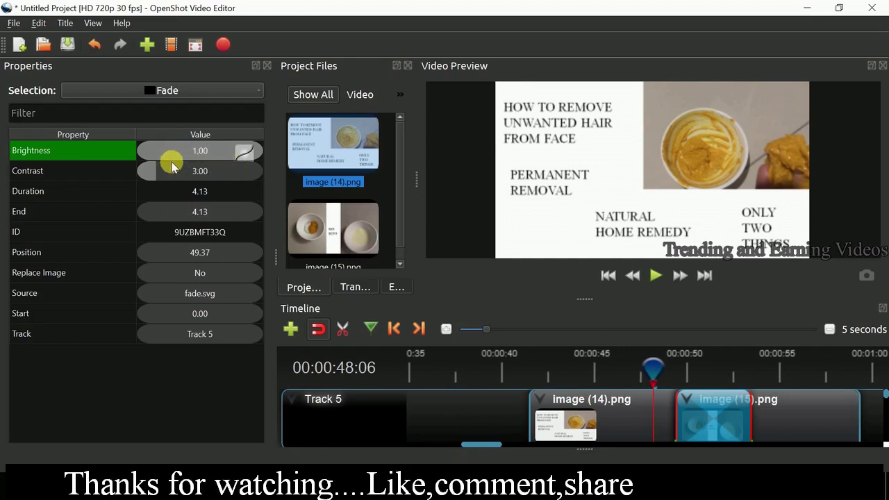
{"action": "mouse_move", "coordinate": [148, 172]}
{"action": "left_mouse_down"}
{"action": "mouse_move", "coordinate": [195, 177]}
{"action": "mouse_move", "coordinate": [160, 176]}
{"action": "left_mouse_up"}
{"action": "left_click", "coordinate": [267, 66]}
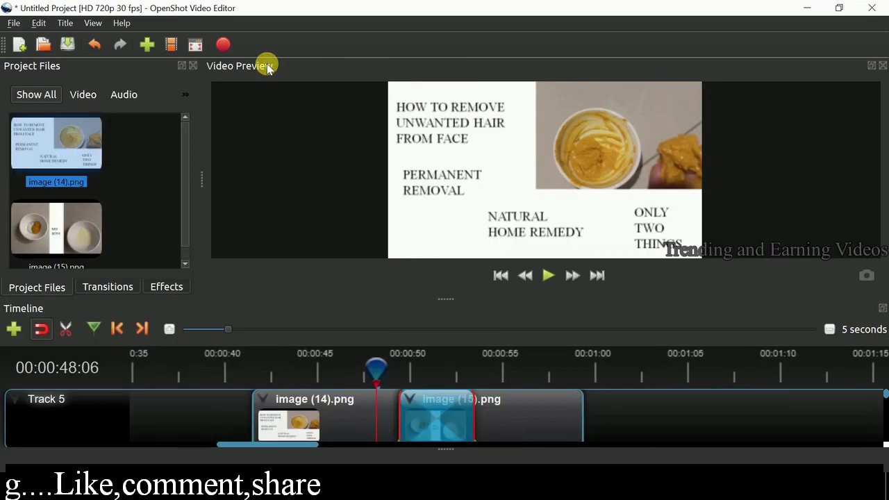
Move image (15).png about 2 seconds earlier over image (14).png and remove the fade transitions from the overlap.
{"action": "left_click_drag", "start_coordinate": [376, 410], "coordinate": [341, 409]}
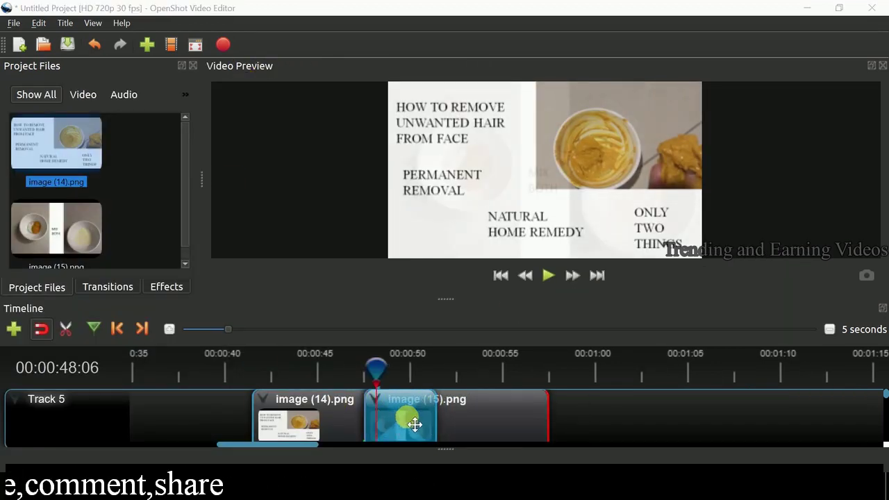
{"action": "left_click", "coordinate": [327, 371]}
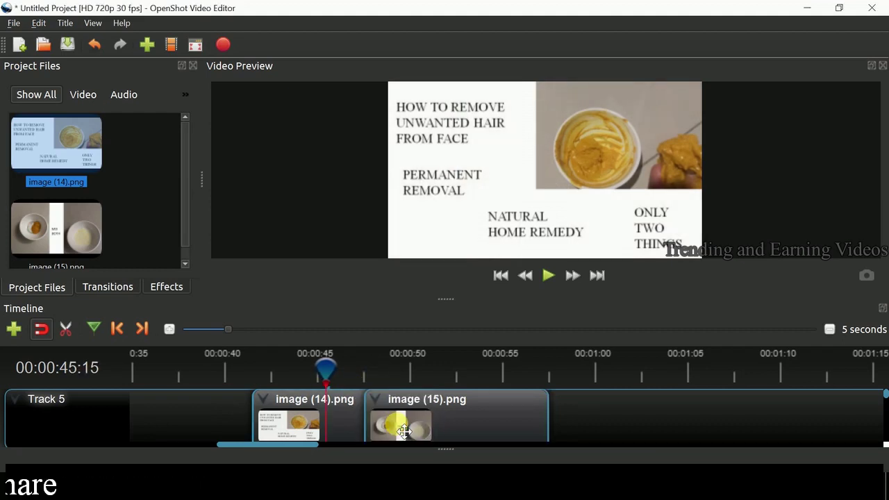
Move the image (15).png clip to start at about 57 seconds on Track 5 and apply the Barr ripple 11 transition across it.
{"action": "left_click", "coordinate": [106, 287]}
{"action": "scroll", "coordinate": [126, 195], "scroll_direction": "down", "scroll_amount": 10}
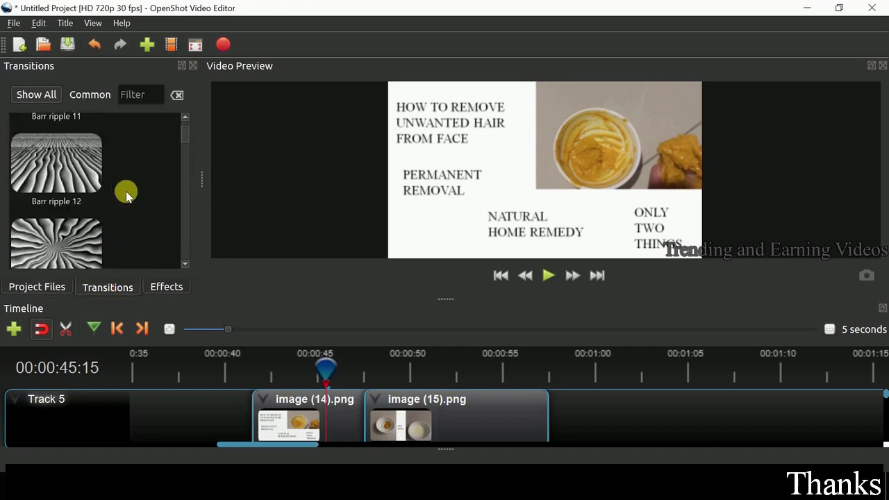
{"action": "scroll", "coordinate": [125, 195], "scroll_direction": "up", "scroll_amount": 10}
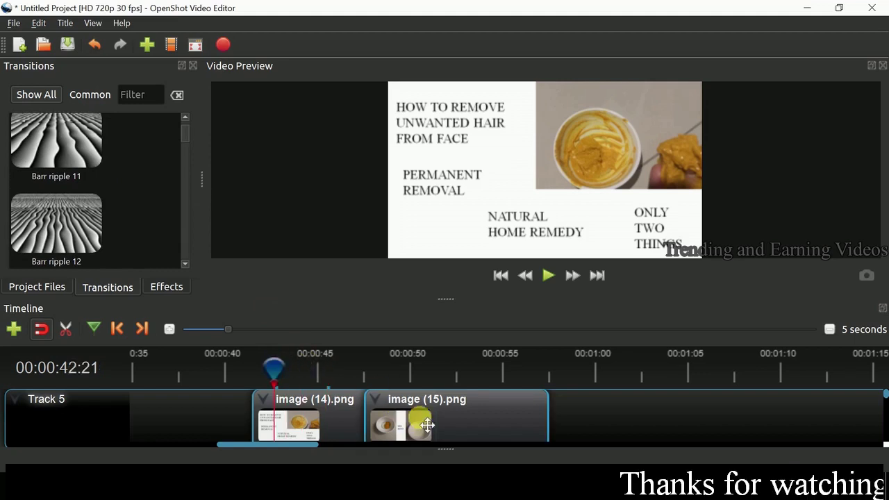
{"action": "left_click_drag", "start_coordinate": [428, 426], "coordinate": [602, 419]}
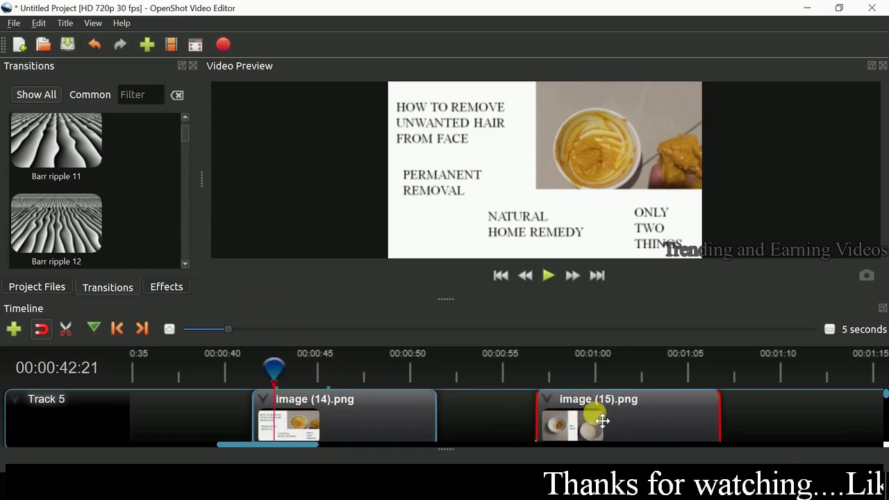
{"action": "left_click_drag", "start_coordinate": [68, 145], "coordinate": [539, 376]}
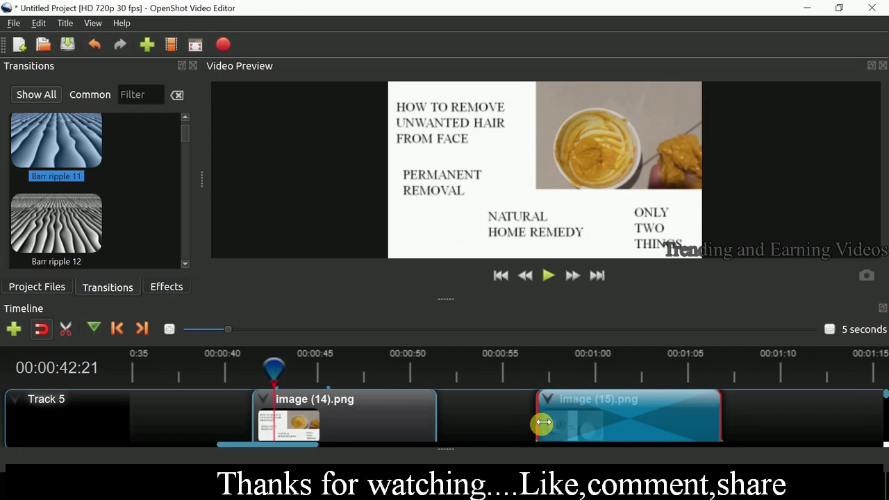
Play the timeline from the start of image (15).png to preview the Barr ripple 11 transition, and stop playback.
{"action": "left_click", "coordinate": [521, 363]}
{"action": "left_click", "coordinate": [540, 365]}
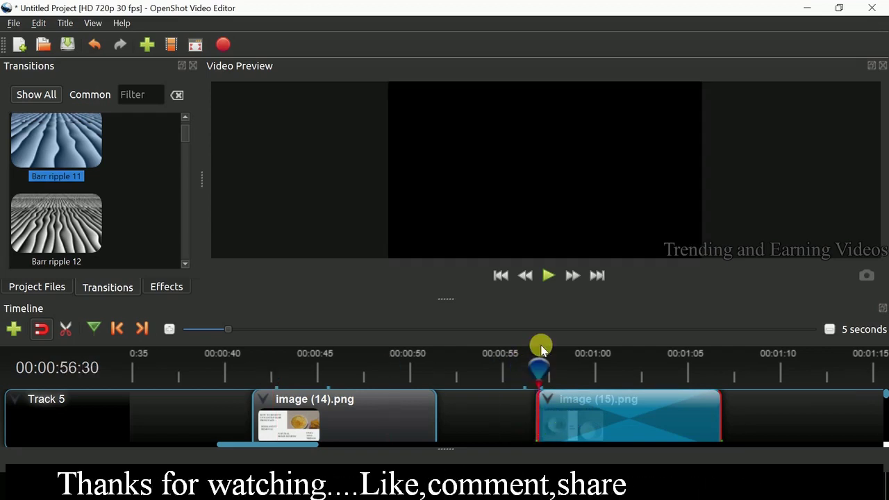
{"action": "left_click", "coordinate": [548, 275]}
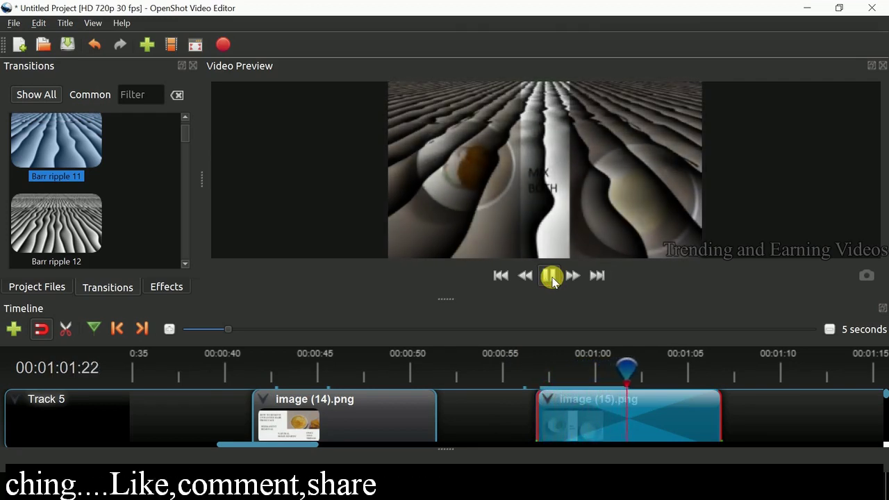
{"action": "left_click", "coordinate": [552, 277]}
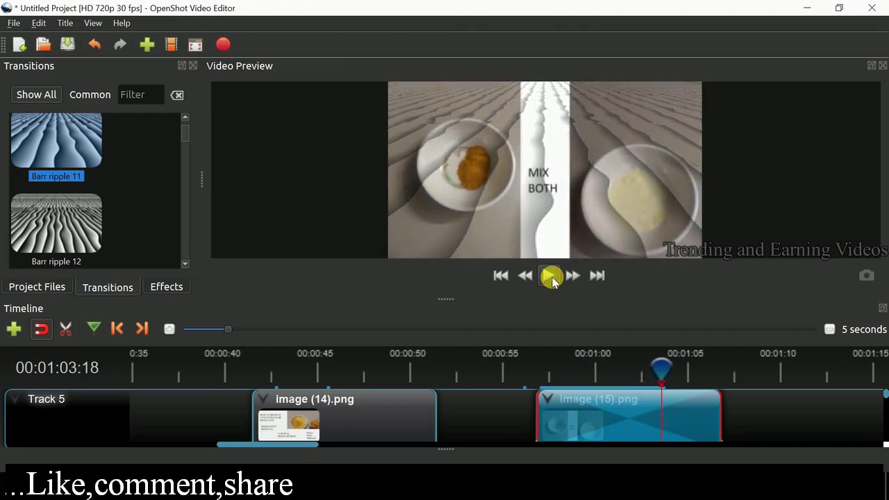
Place the Barr ripple 5 transition on the image (14).png clip from about 43 to 48 seconds and preview it.
{"action": "scroll", "coordinate": [106, 207], "scroll_direction": "up", "scroll_amount": 5}
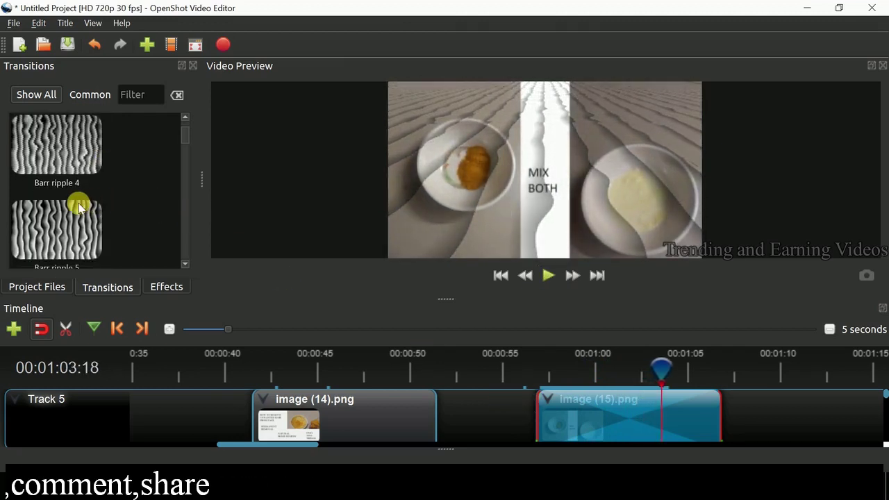
{"action": "left_click_drag", "start_coordinate": [67, 215], "coordinate": [316, 457]}
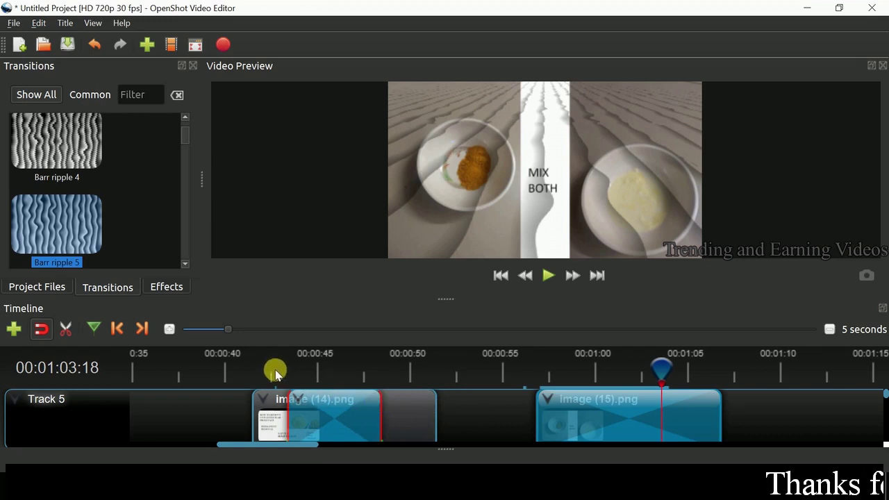
{"action": "left_click", "coordinate": [276, 373]}
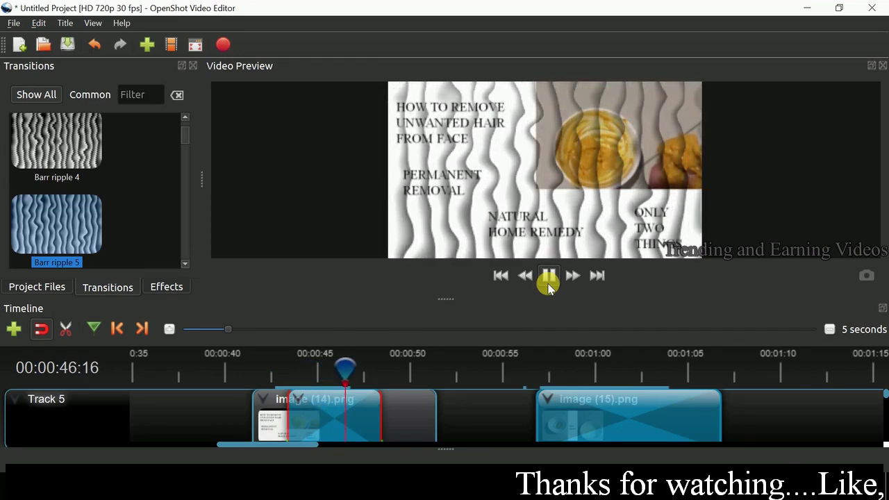
{"action": "left_click", "coordinate": [549, 278]}
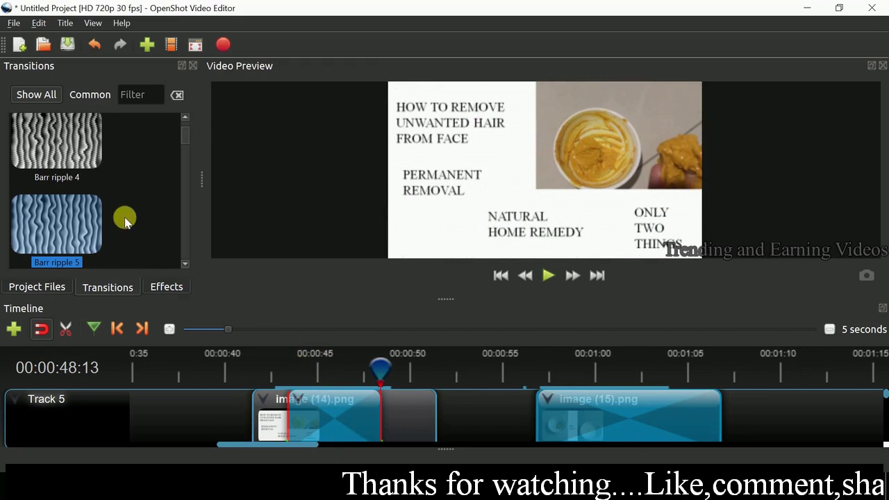
Move image (15).png to overlap the end of image (14).png from about 49 seconds and fit the Barr ripple 9 transition to the overlap.
{"action": "scroll", "coordinate": [119, 212], "scroll_direction": "down", "scroll_amount": 5}
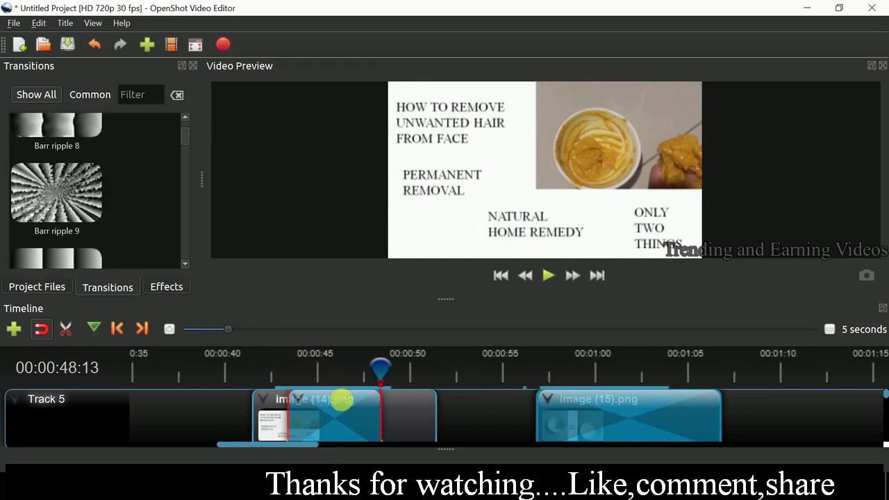
{"action": "left_click_drag", "start_coordinate": [338, 422], "coordinate": [464, 401]}
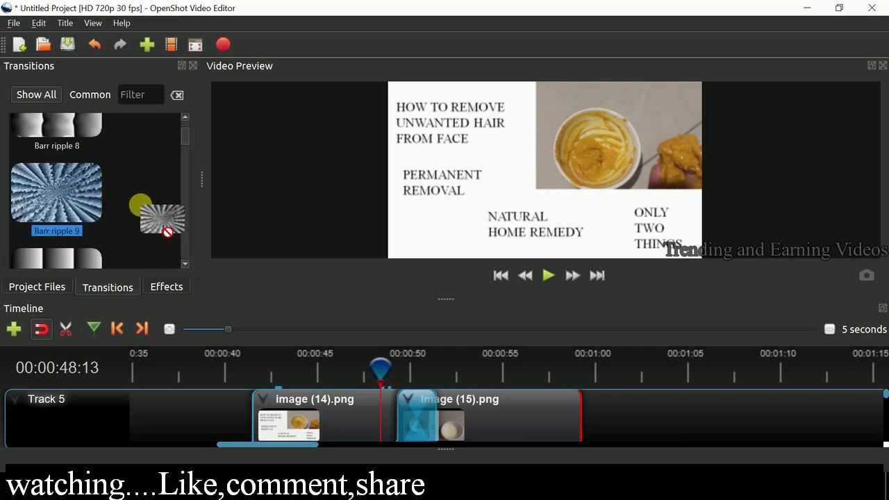
{"action": "left_click_drag", "start_coordinate": [162, 220], "coordinate": [422, 381]}
{"action": "left_click_drag", "start_coordinate": [429, 440], "coordinate": [431, 455]}
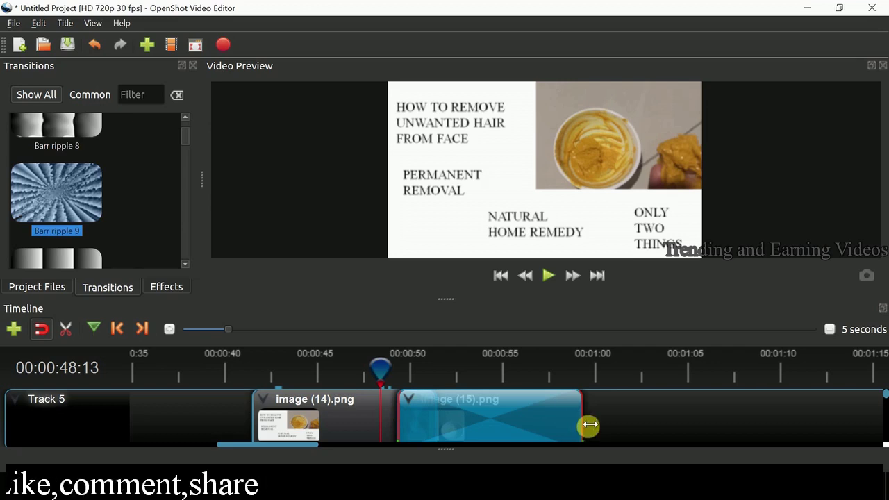
{"action": "left_click_drag", "start_coordinate": [585, 423], "coordinate": [501, 417]}
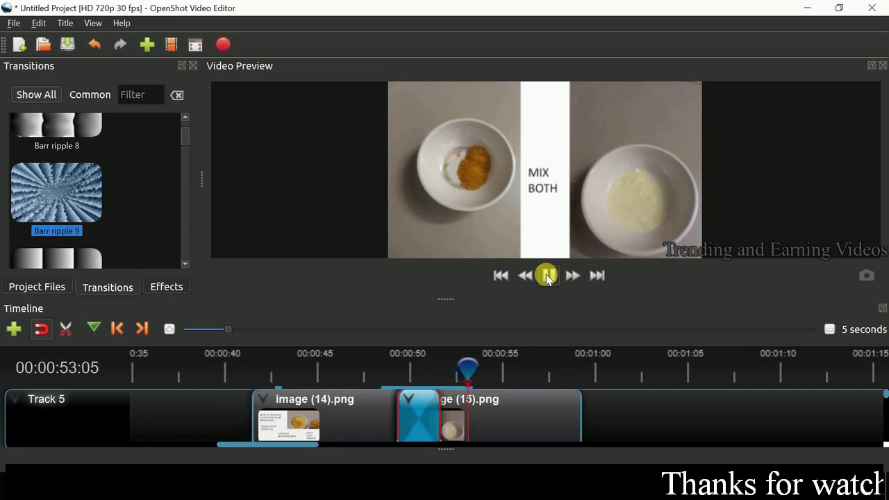
Remove the Barr ripple 9 transition from the clip overlap and set the playhead at about 47 seconds.
{"action": "scroll", "coordinate": [106, 219], "scroll_direction": "down", "scroll_amount": 2}
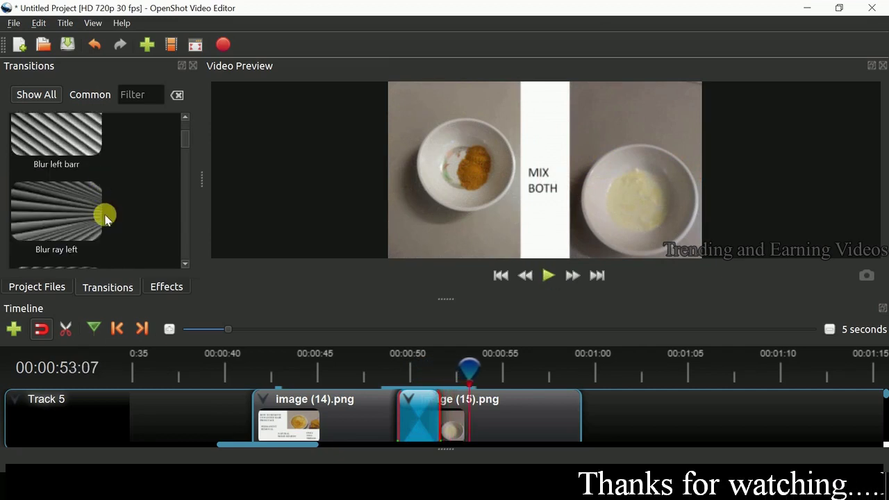
{"action": "scroll", "coordinate": [106, 219], "scroll_direction": "up", "scroll_amount": 2}
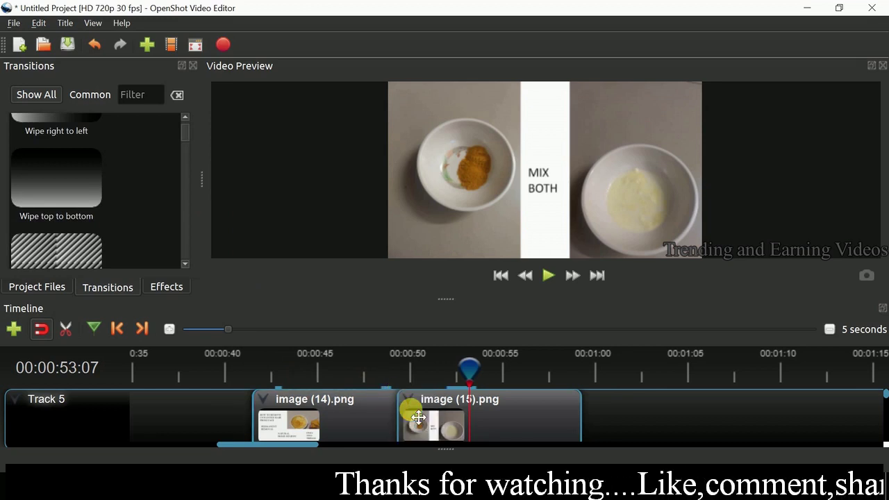
{"action": "left_click", "coordinate": [369, 369]}
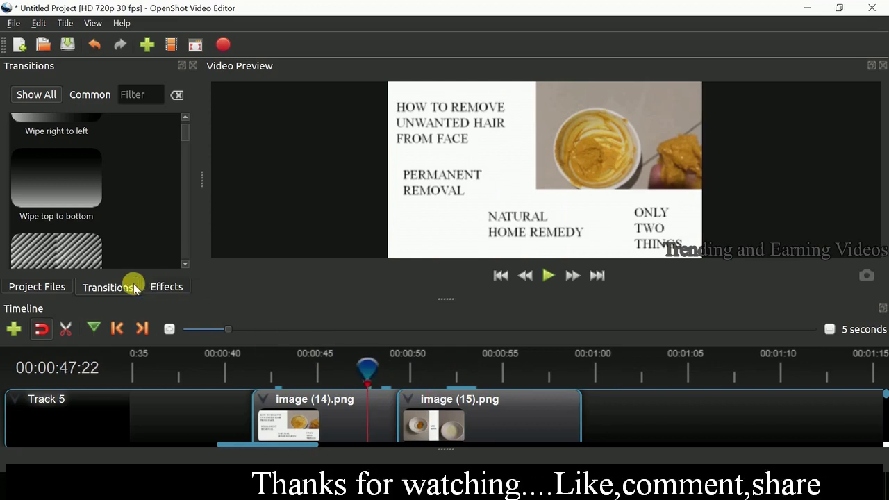
Browse the available effects and move the image (15).png clip on Track 5 to start at about 55 seconds.
{"action": "left_click", "coordinate": [167, 287]}
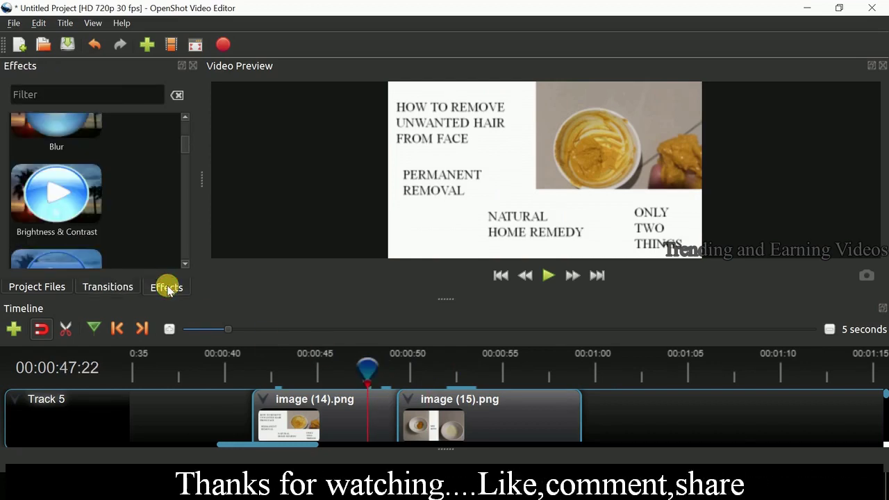
{"action": "scroll", "coordinate": [114, 223], "scroll_direction": "down", "scroll_amount": 5}
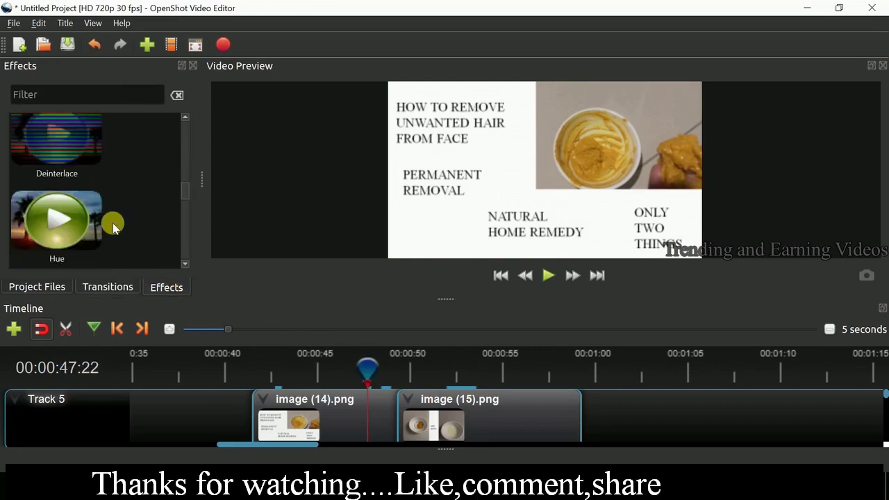
{"action": "scroll", "coordinate": [113, 225], "scroll_direction": "up", "scroll_amount": 5}
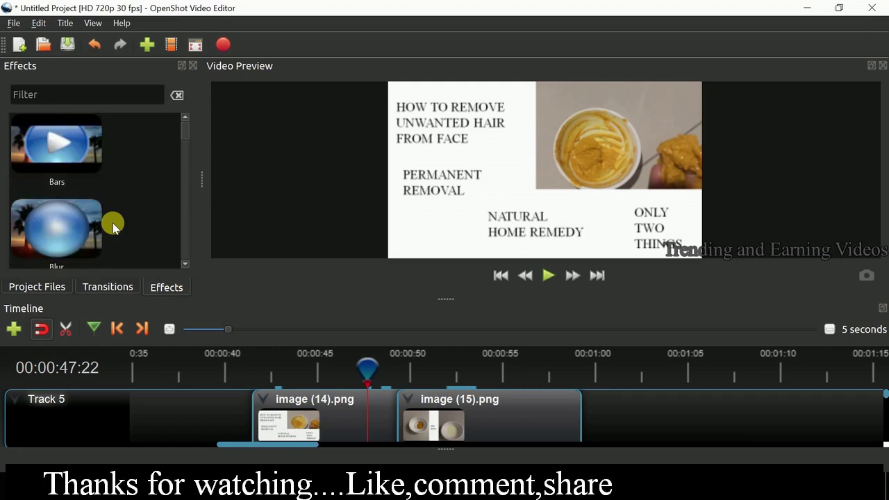
{"action": "left_click", "coordinate": [498, 430]}
{"action": "left_click_drag", "start_coordinate": [498, 430], "coordinate": [591, 420]}
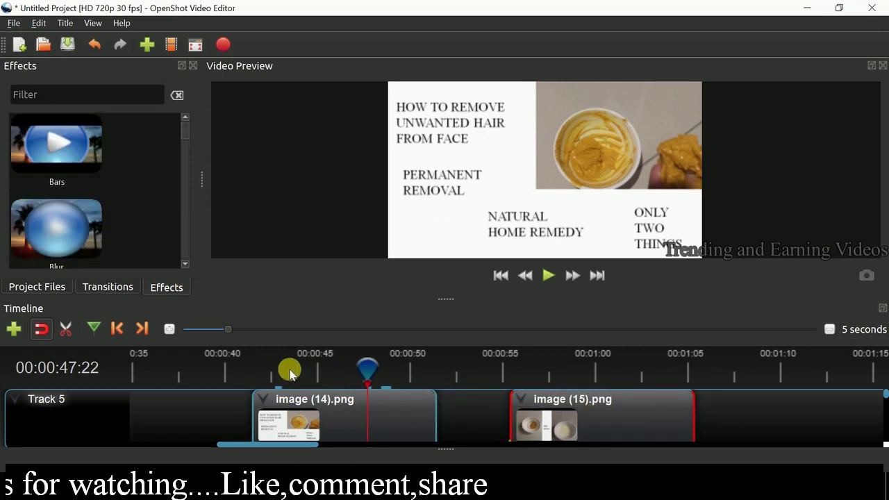
Set the playhead just before image (14).png at about 41 seconds and apply the Negative effect to that clip.
{"action": "left_click", "coordinate": [258, 371]}
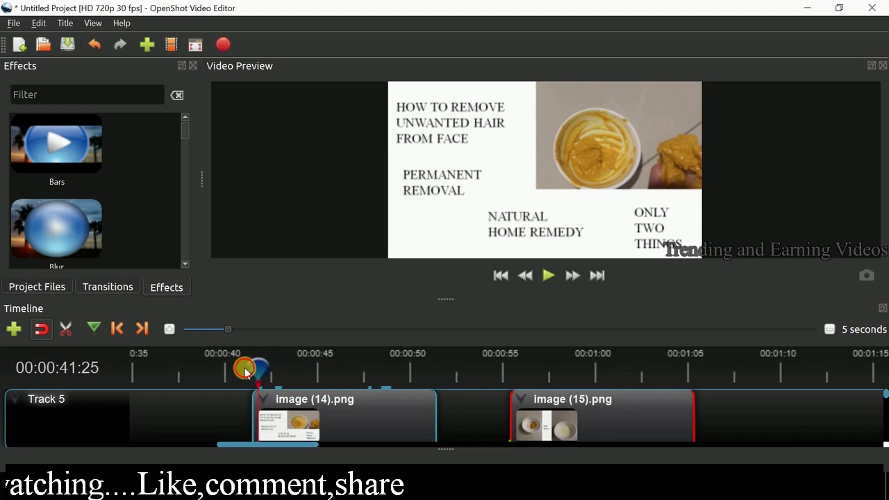
{"action": "left_click", "coordinate": [244, 372]}
{"action": "scroll", "coordinate": [102, 212], "scroll_direction": "down", "scroll_amount": 2}
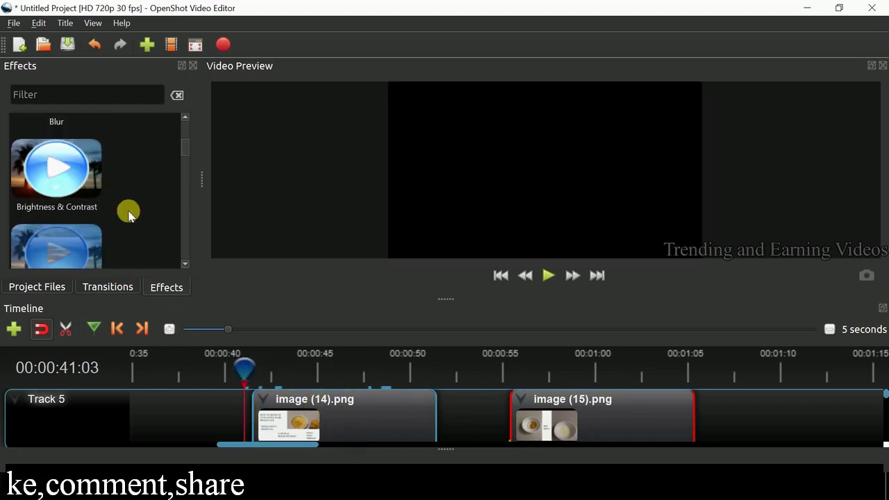
{"action": "scroll", "coordinate": [128, 215], "scroll_direction": "down", "scroll_amount": 5}
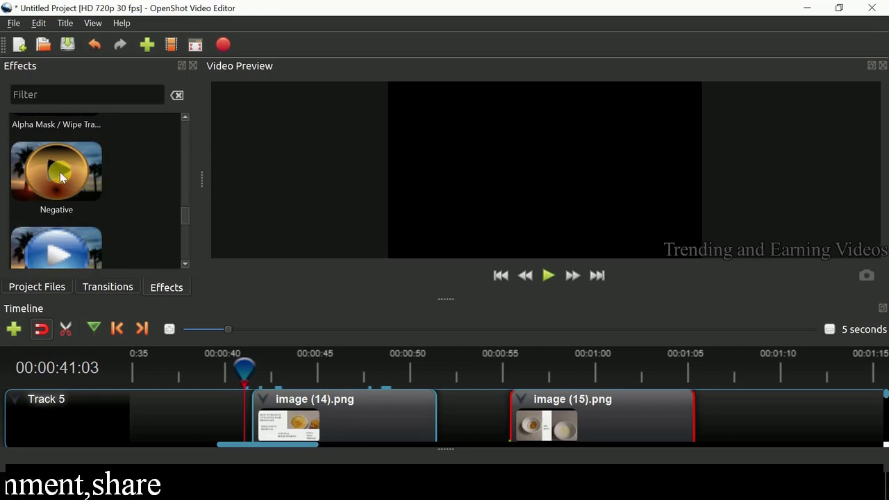
{"action": "left_click_drag", "start_coordinate": [59, 171], "coordinate": [336, 431]}
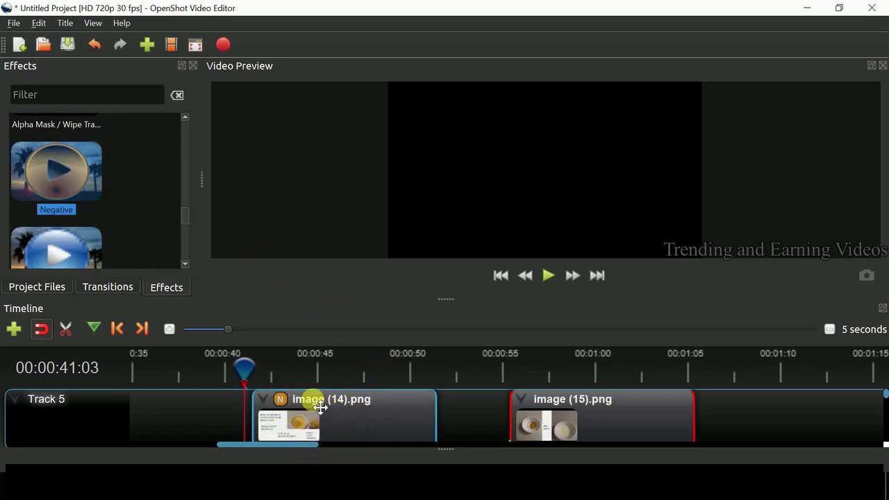
Check the Negative effect's properties, close them, and play image (14).png to preview the effect.
{"action": "right_click", "coordinate": [281, 402]}
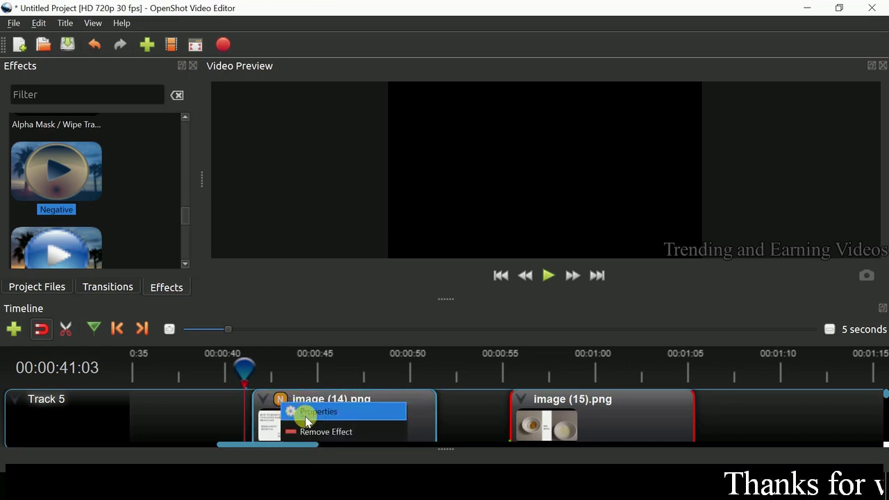
{"action": "left_click", "coordinate": [306, 414]}
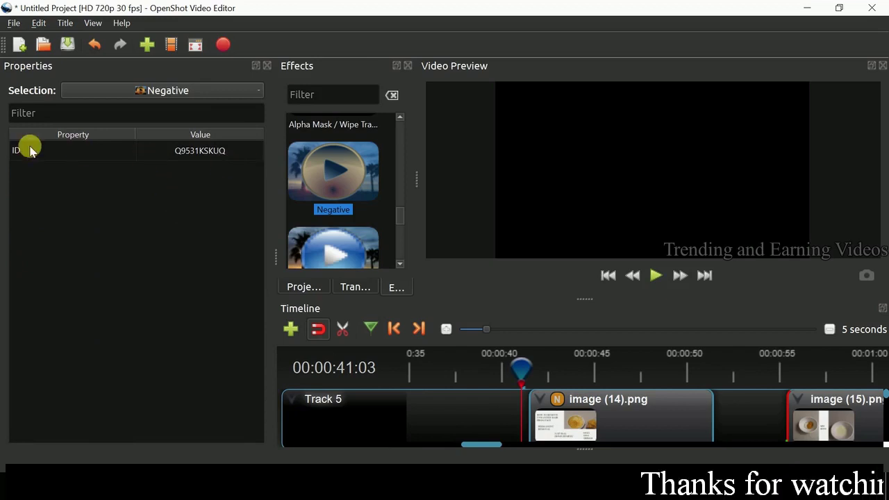
{"action": "left_click", "coordinate": [262, 68]}
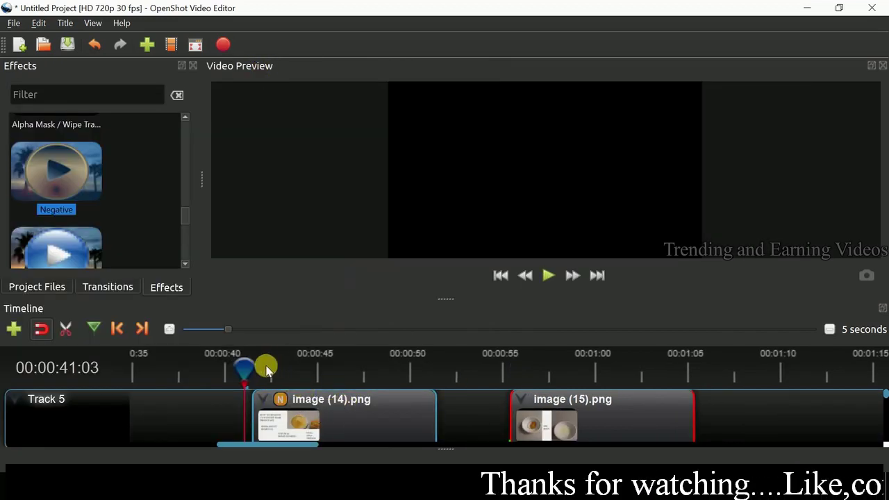
{"action": "left_click", "coordinate": [544, 276]}
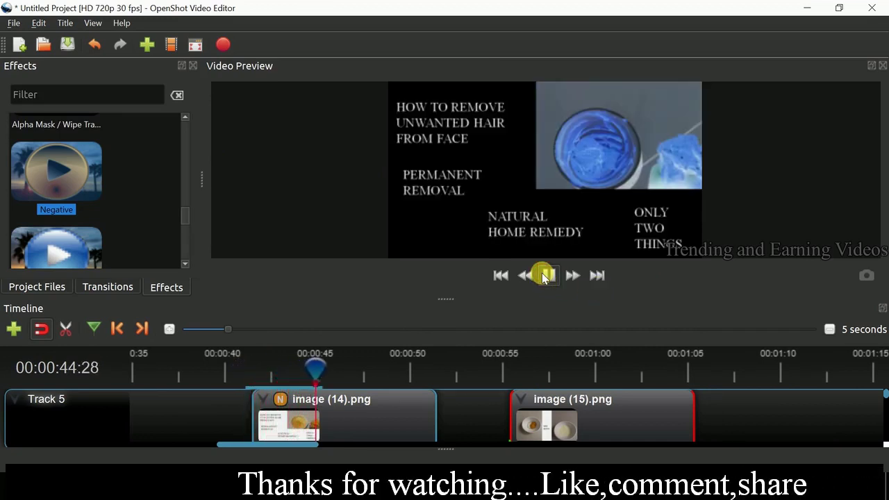
{"action": "left_click", "coordinate": [544, 276]}
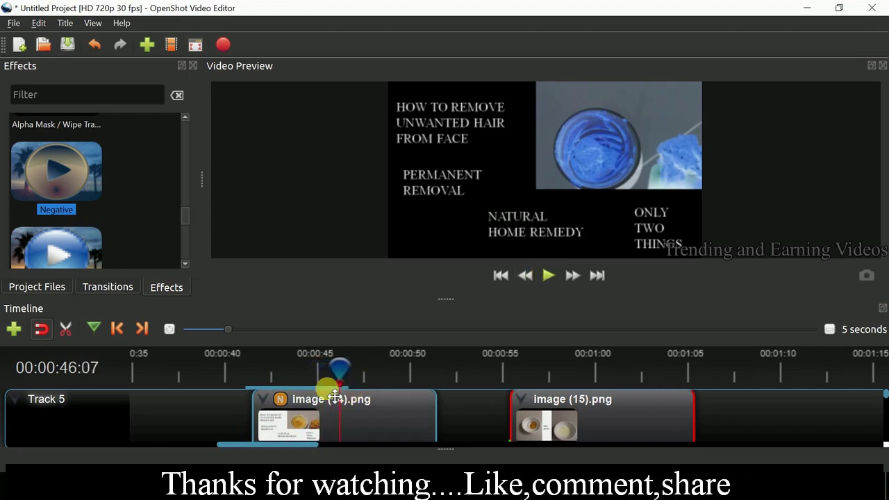
Remove the Negative effect from image (14).png and return the playhead to the clip's start at about 41 seconds.
{"action": "left_click", "coordinate": [281, 401]}
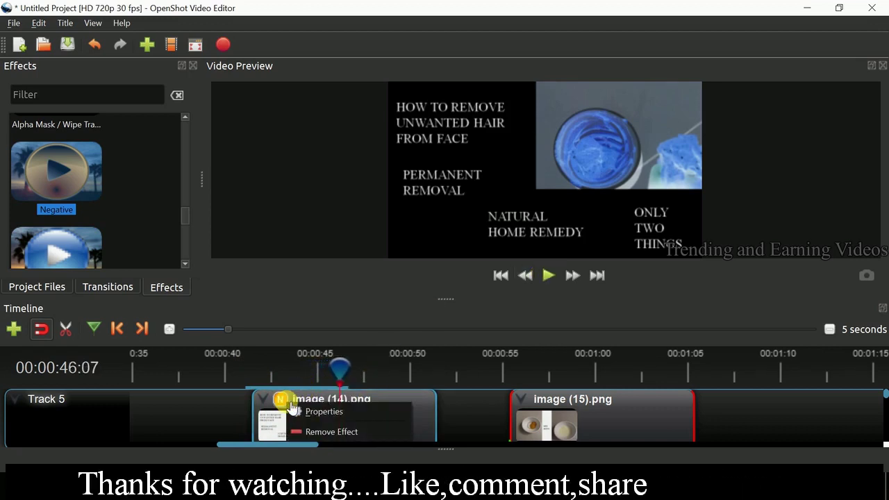
{"action": "left_click", "coordinate": [317, 431]}
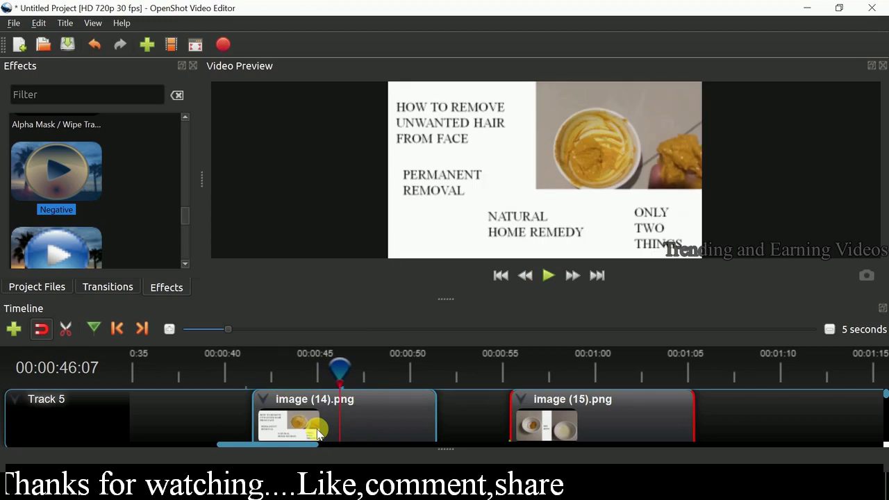
{"action": "left_click", "coordinate": [252, 371]}
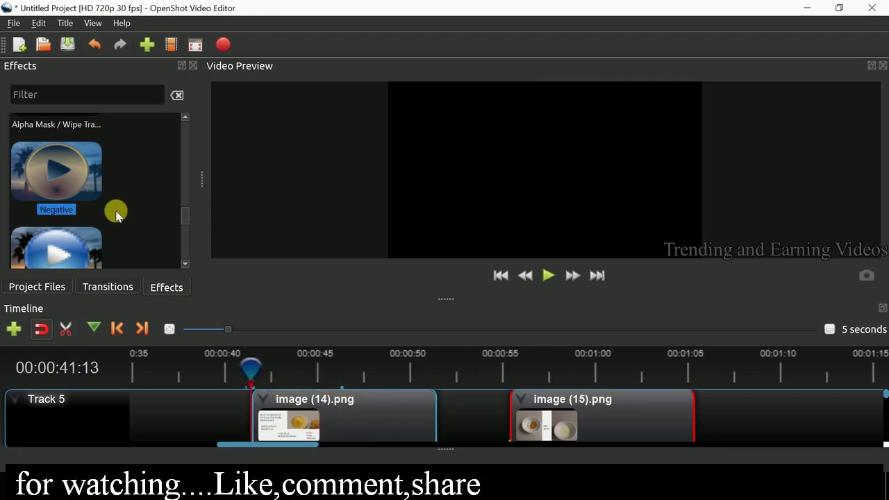
Apply the Wave effect to image (14).png and preview it up to about 46 seconds.
{"action": "scroll", "coordinate": [117, 211], "scroll_direction": "down", "scroll_amount": 5}
{"action": "left_click_drag", "start_coordinate": [62, 207], "coordinate": [337, 411]}
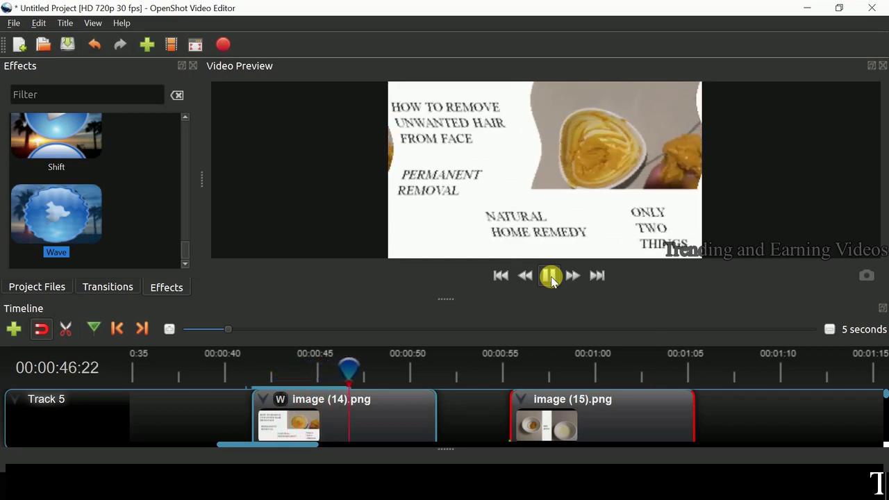
{"action": "left_click", "coordinate": [551, 278]}
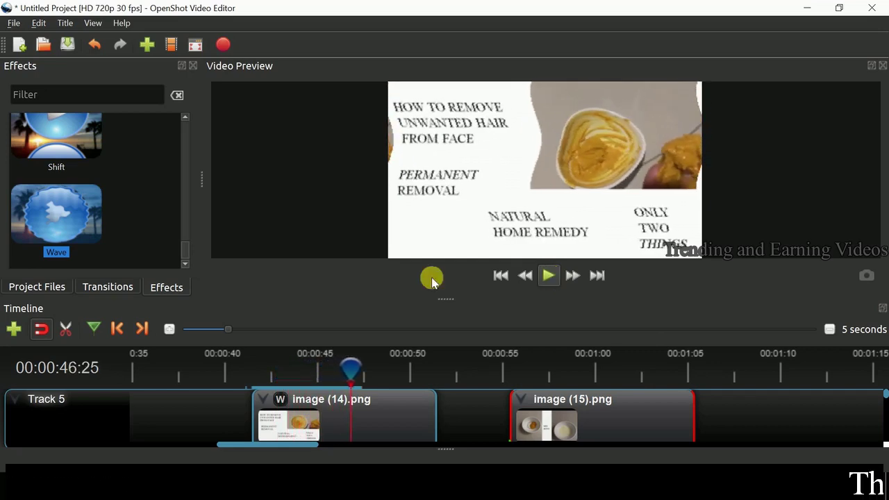
Increase the amplitude of the Wave effect on image (14).png in its properties and close them.
{"action": "right_click", "coordinate": [280, 401]}
{"action": "left_click", "coordinate": [292, 410]}
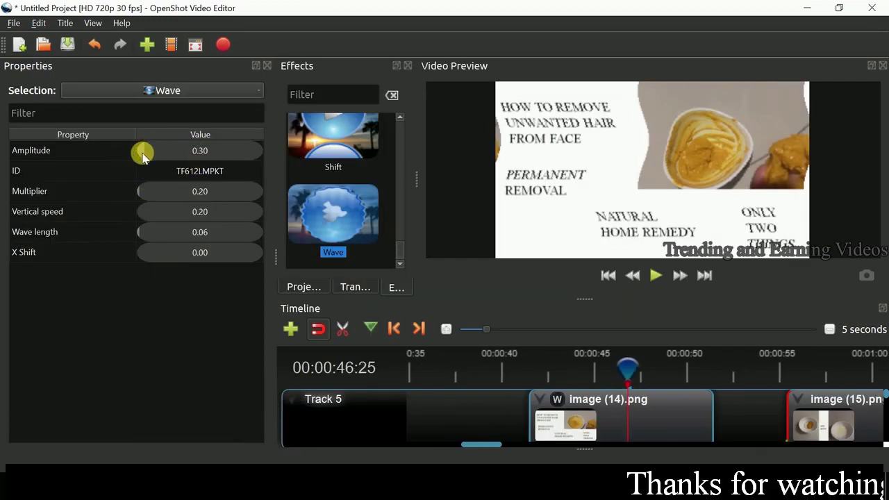
{"action": "left_click_drag", "start_coordinate": [140, 154], "coordinate": [179, 153]}
{"action": "left_click", "coordinate": [267, 65]}
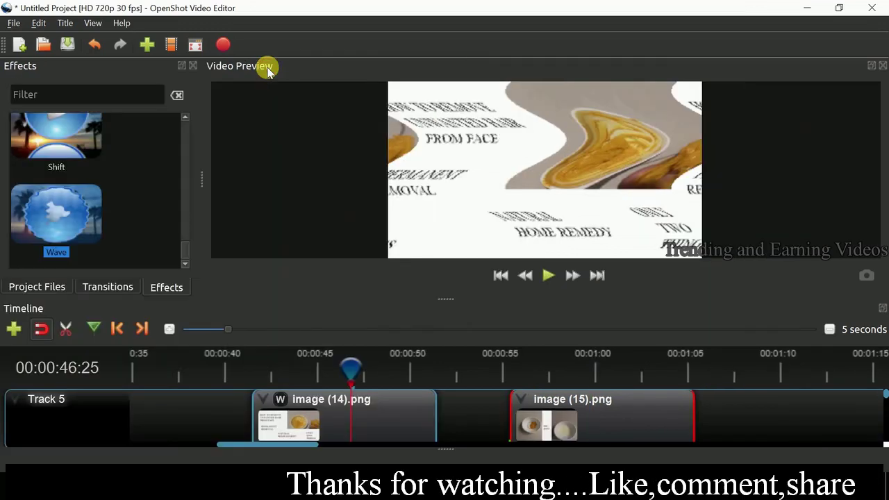
Remove the Wave effect from image (14).png and set the playhead at about 43 seconds.
{"action": "right_click", "coordinate": [281, 402]}
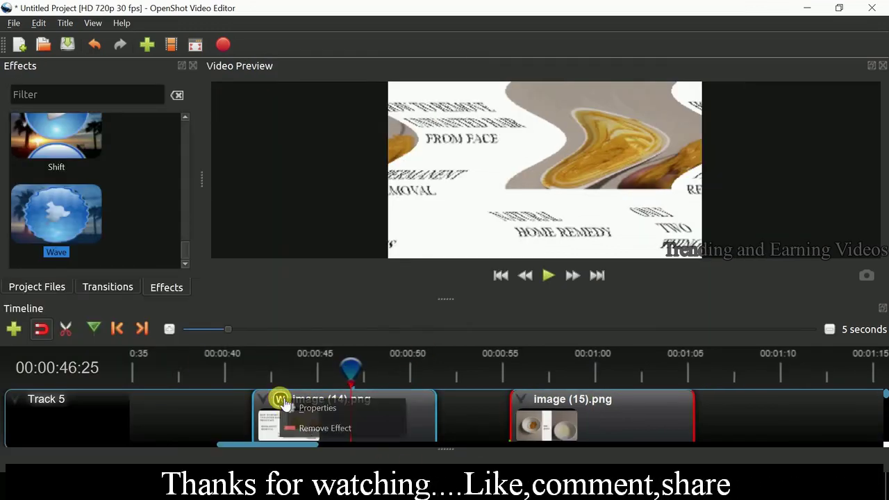
{"action": "left_click", "coordinate": [307, 428]}
{"action": "left_click", "coordinate": [291, 373]}
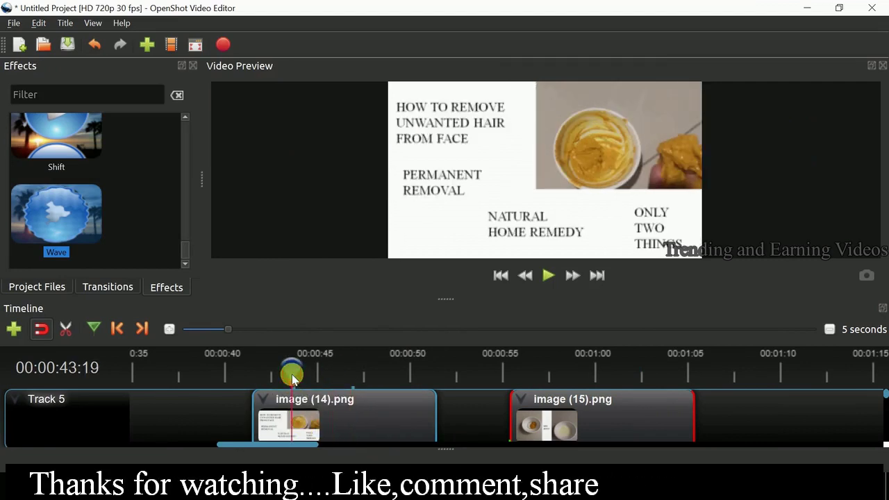
{"action": "scroll", "coordinate": [341, 407], "scroll_direction": "right", "scroll_amount": 1}
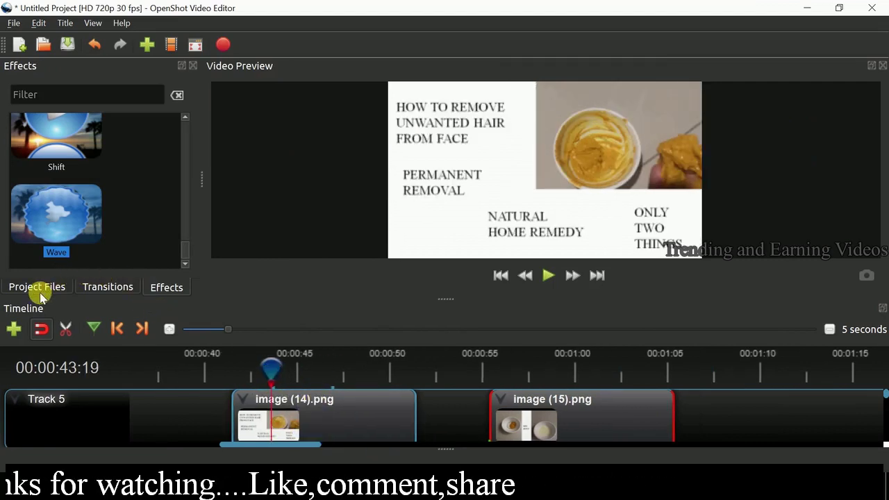
Open 20190601_092926.mp4 from the project files for splitting, play it to 00:00:02:06 and mark that frame as the start.
{"action": "left_click", "coordinate": [40, 293]}
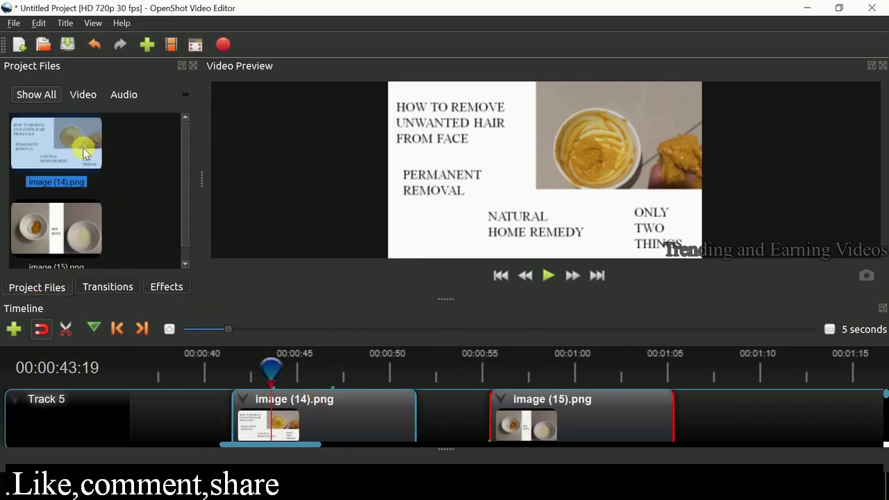
{"action": "scroll", "coordinate": [144, 230], "scroll_direction": "down", "scroll_amount": 1}
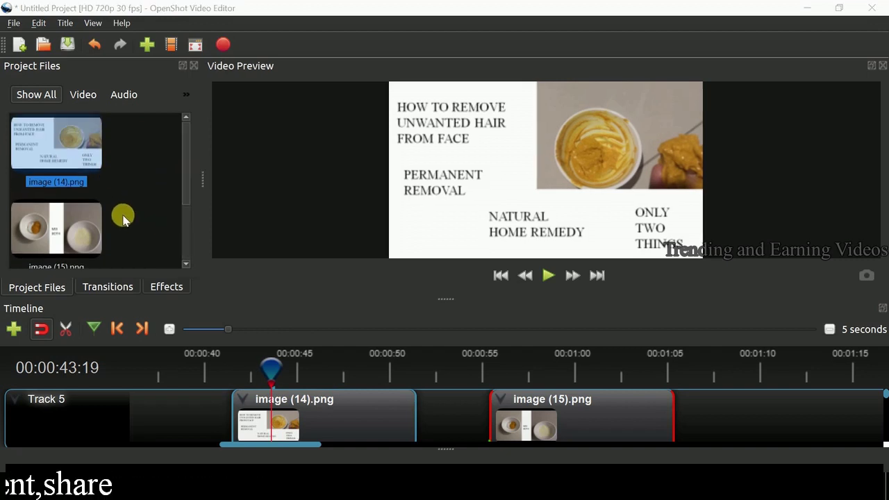
{"action": "scroll", "coordinate": [122, 216], "scroll_direction": "down", "scroll_amount": 3}
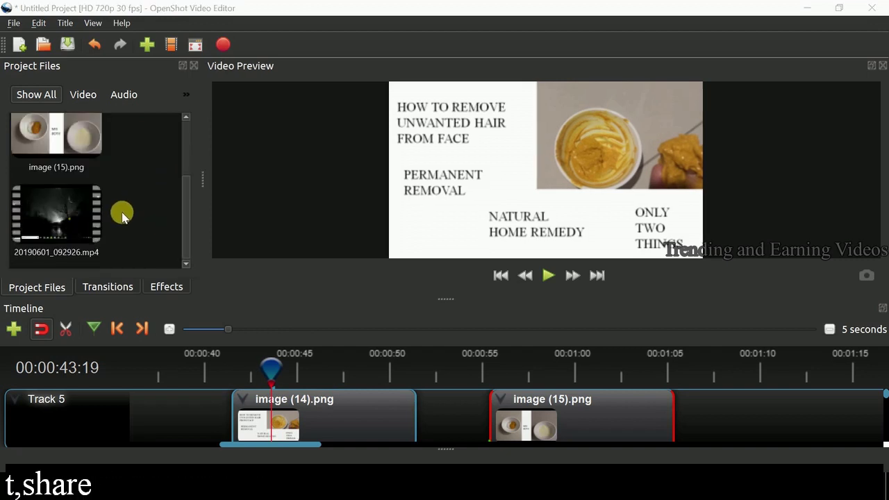
{"action": "right_click", "coordinate": [80, 204]}
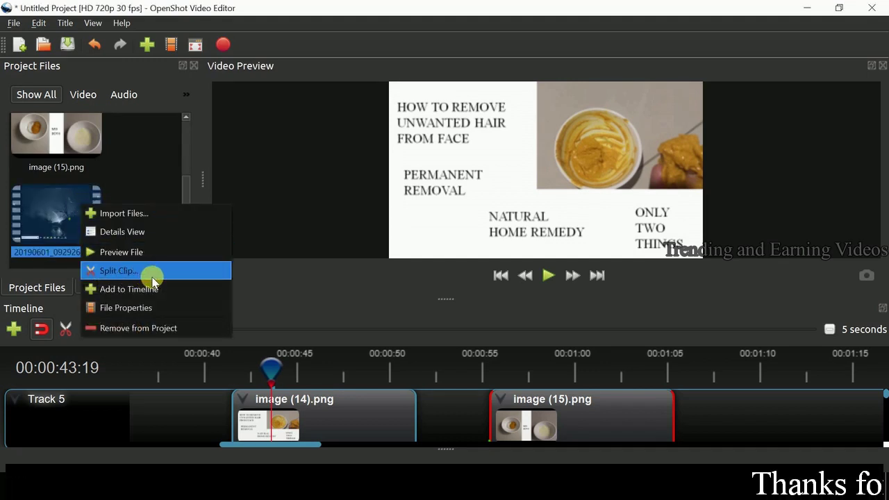
{"action": "left_click", "coordinate": [118, 271]}
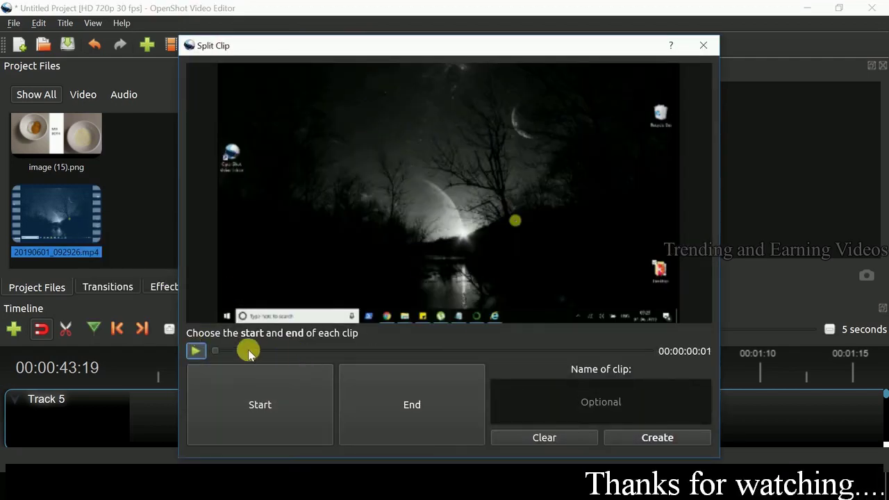
{"action": "left_click", "coordinate": [197, 352]}
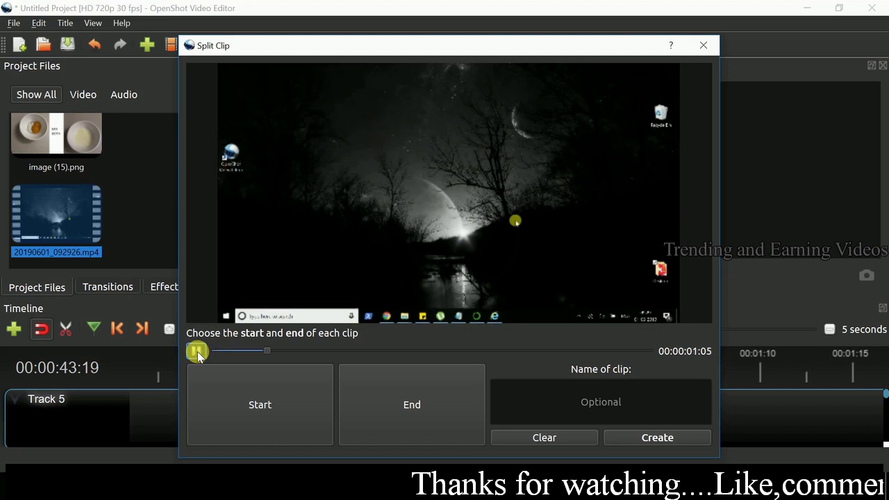
{"action": "left_click", "coordinate": [197, 351]}
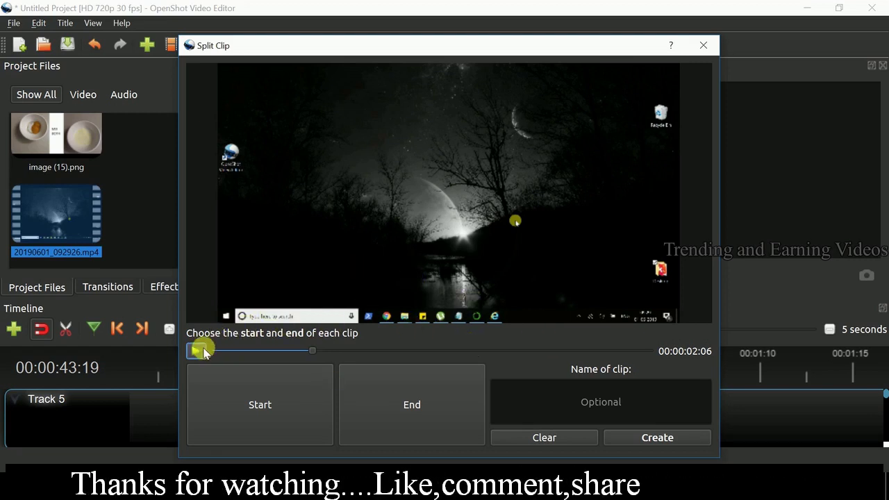
{"action": "left_click", "coordinate": [265, 406]}
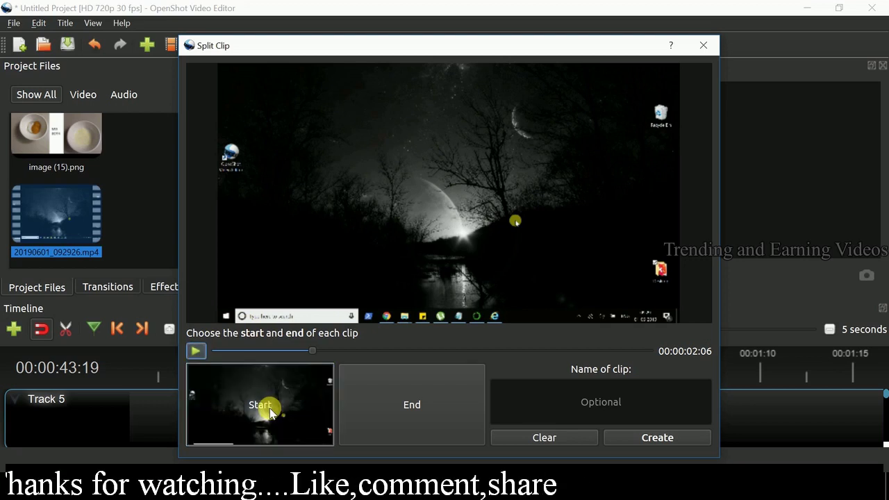
Play on to 00:00:08:11, mark that frame as the end, create the unnamed clip and close the split dialog.
{"action": "left_click", "coordinate": [196, 351]}
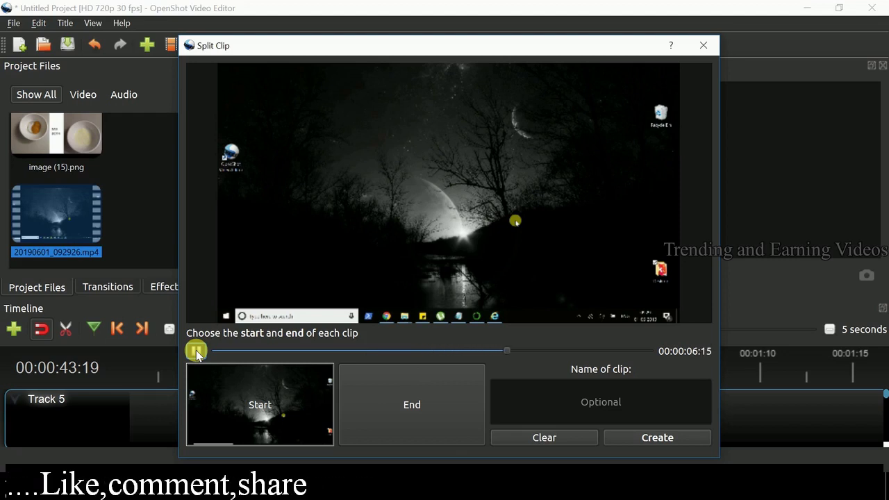
{"action": "left_click", "coordinate": [196, 351]}
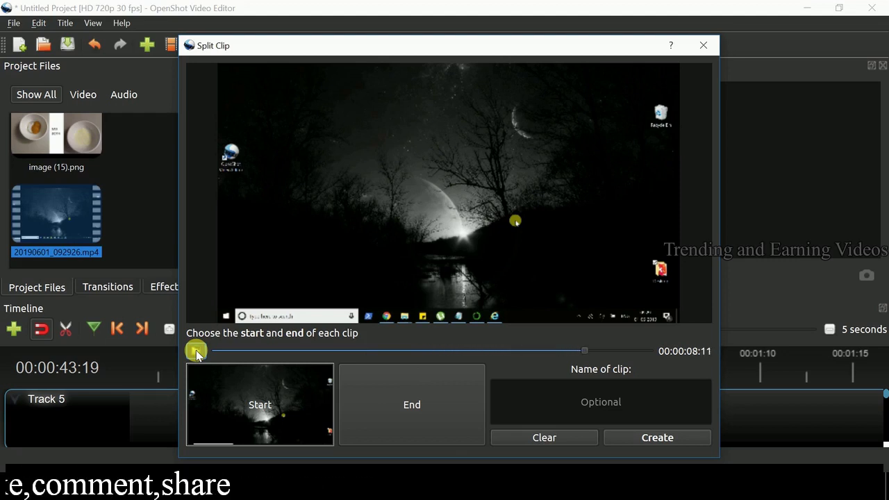
{"action": "left_click", "coordinate": [416, 404]}
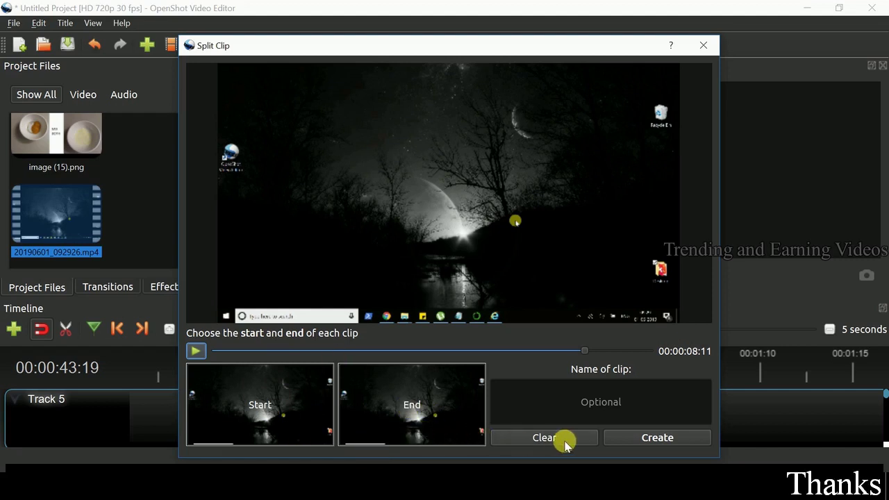
{"action": "left_click", "coordinate": [655, 437]}
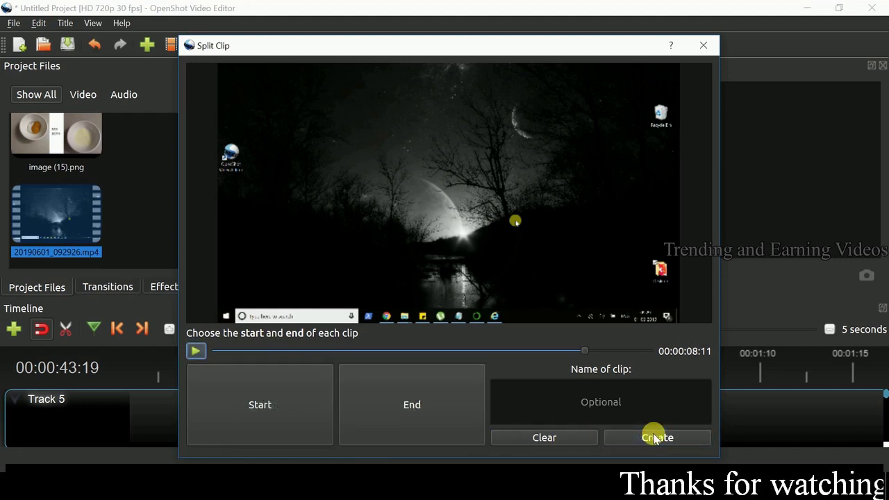
{"action": "left_click", "coordinate": [705, 46]}
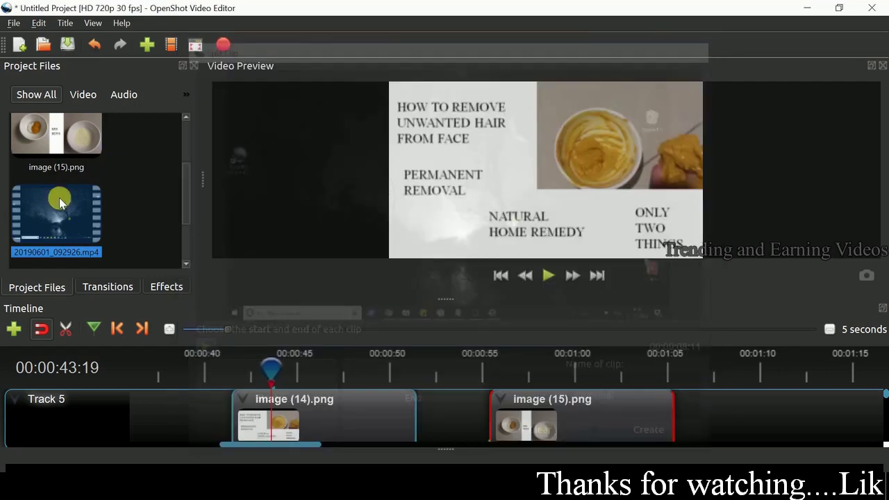
Place the newly created video clip on Track 5 after image (15).png, starting at about 1:07.
{"action": "scroll", "coordinate": [135, 207], "scroll_direction": "down", "scroll_amount": 2}
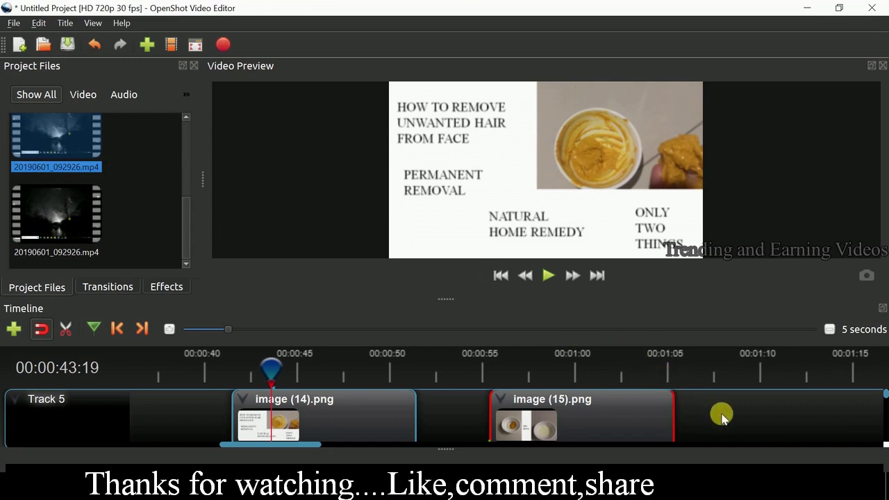
{"action": "left_click_drag", "start_coordinate": [56, 215], "coordinate": [713, 416]}
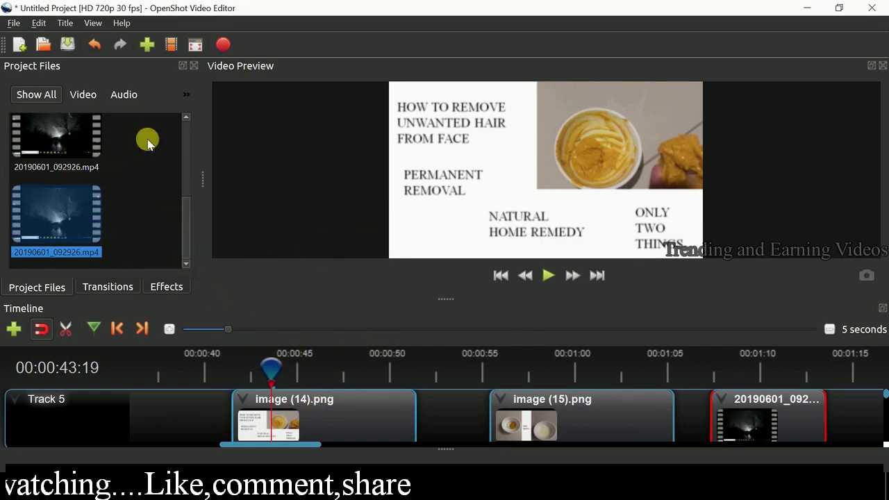
Split another clip from the original 20190601_092926.mp4, starting at 00:00:00:21 and ending at 00:00:01:21, and close the split dialog.
{"action": "right_click", "coordinate": [84, 147]}
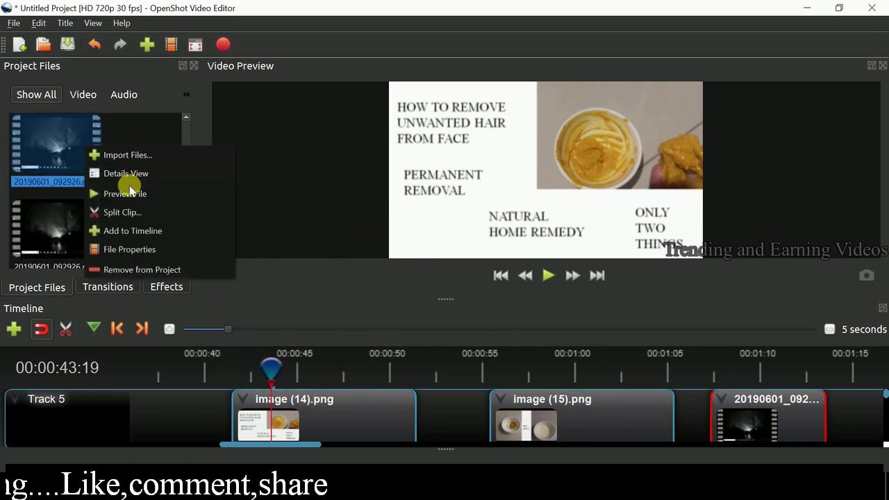
{"action": "left_click", "coordinate": [133, 212]}
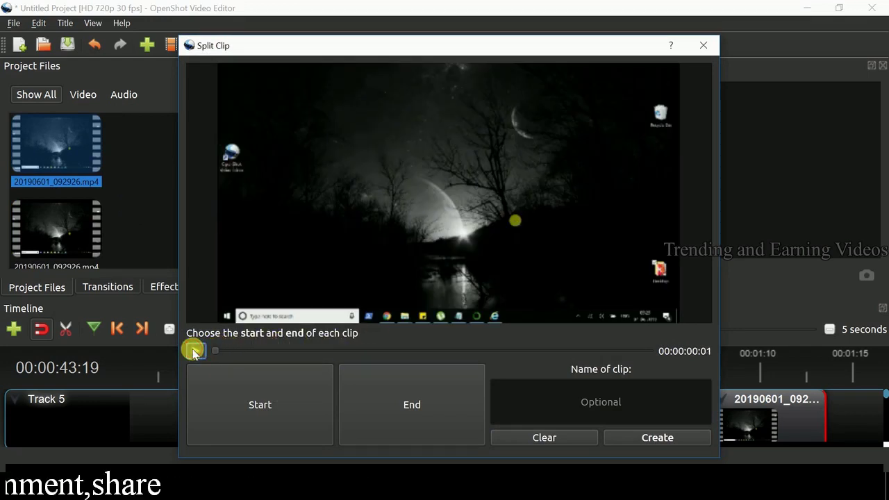
{"action": "left_click", "coordinate": [257, 413]}
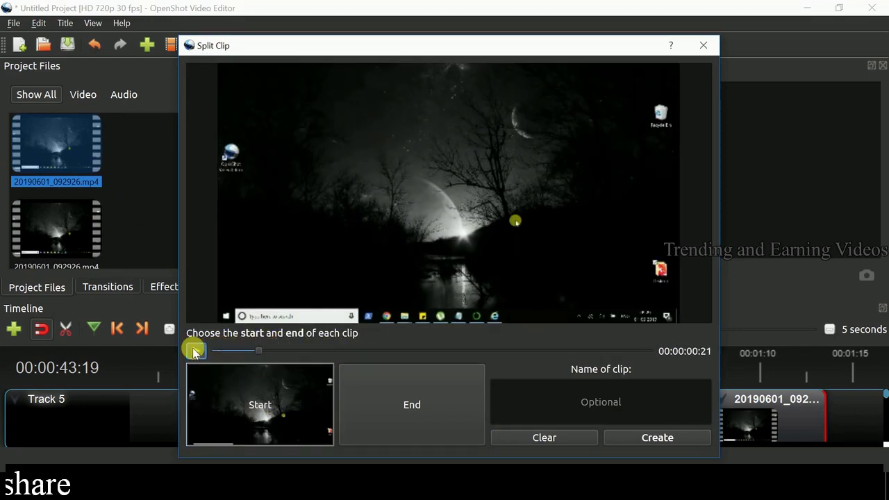
{"action": "left_click", "coordinate": [373, 406]}
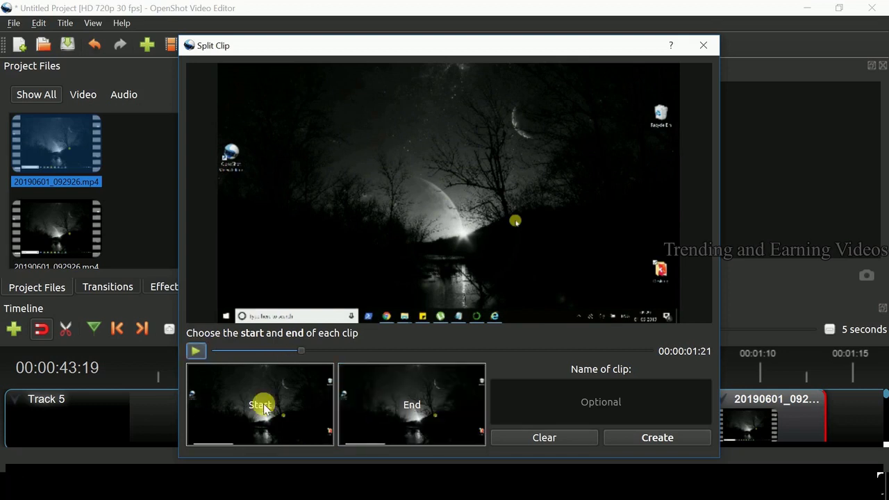
{"action": "left_click", "coordinate": [641, 439]}
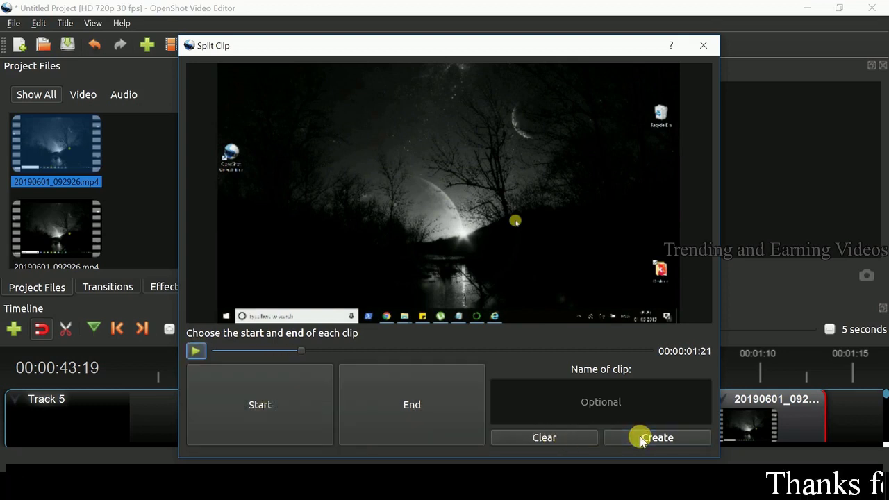
{"action": "left_click", "coordinate": [704, 47]}
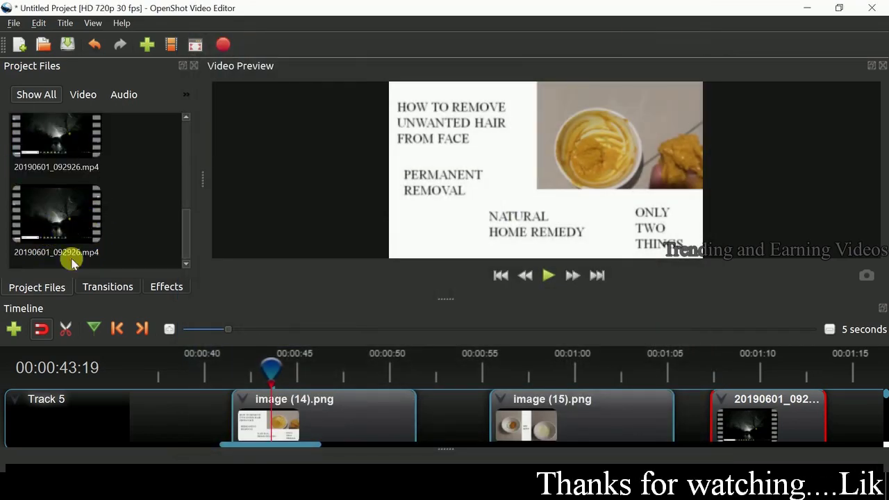
Find the original 20190601_092926.mp4 in the project files and bring up its Split Clip option.
{"action": "scroll", "coordinate": [151, 196], "scroll_direction": "up", "scroll_amount": 5}
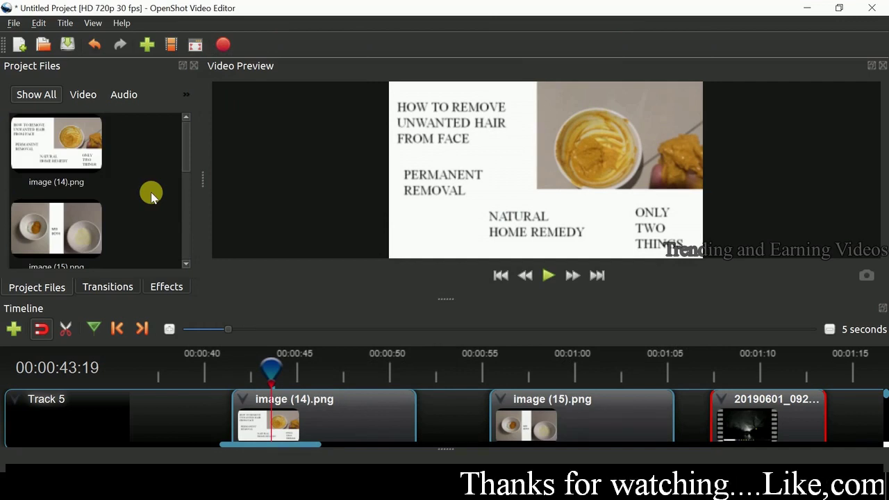
{"action": "scroll", "coordinate": [151, 196], "scroll_direction": "down", "scroll_amount": 5}
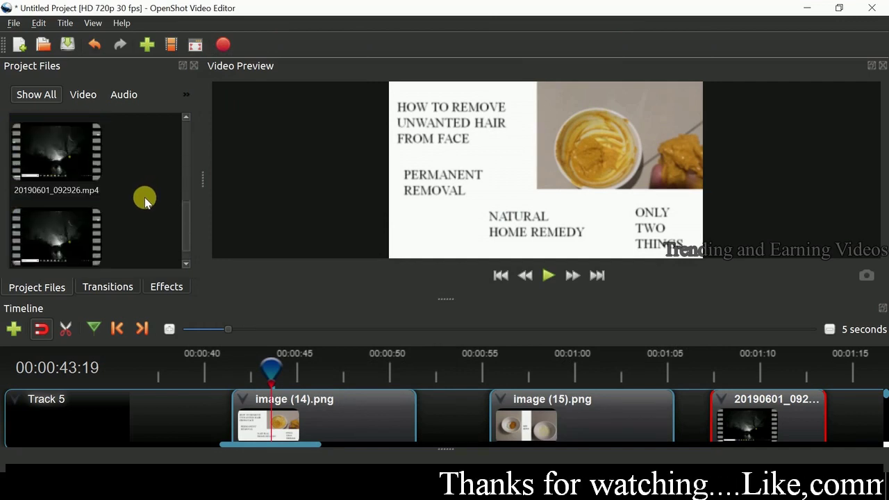
{"action": "right_click", "coordinate": [78, 181]}
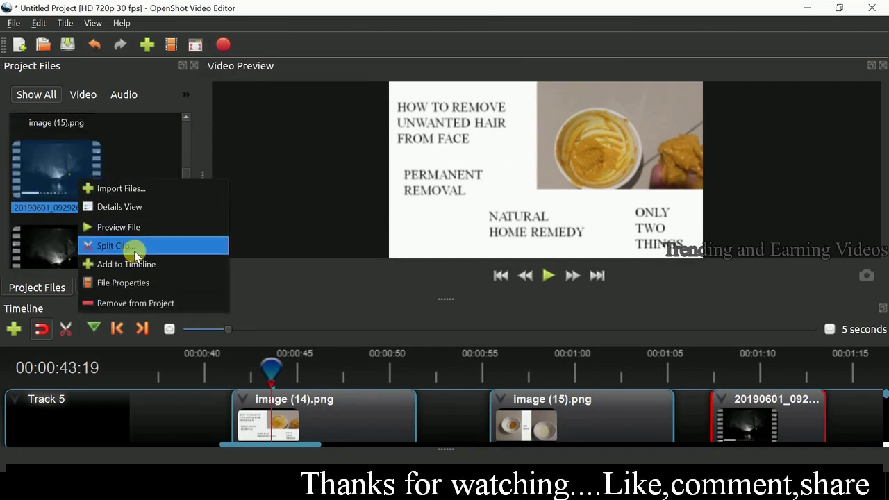